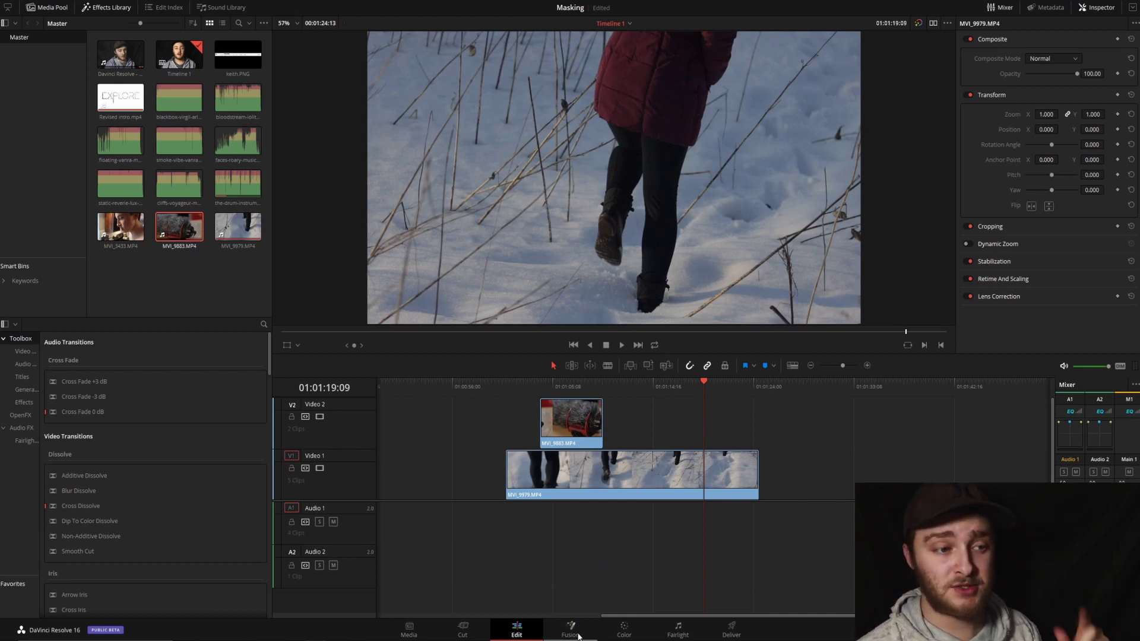
Step: Load microphone clip MVI_9883 in Fusion and space MediaIn1 and MediaOut1 farther apart
{"action": "key", "text": "shift+5"}
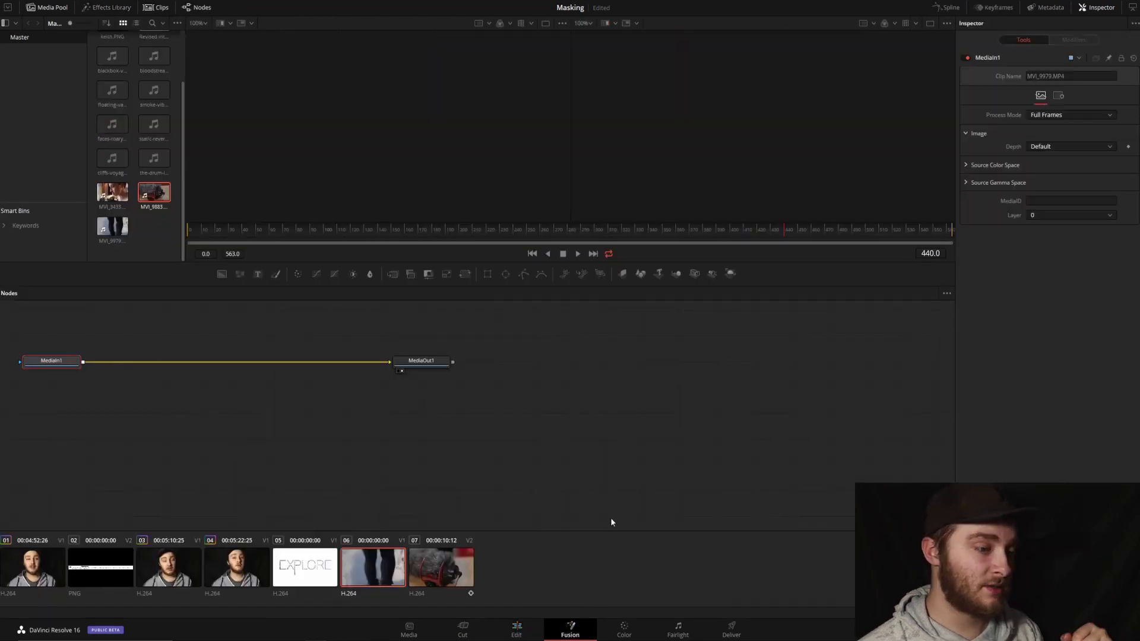
{"action": "left_click", "coordinate": [436, 565]}
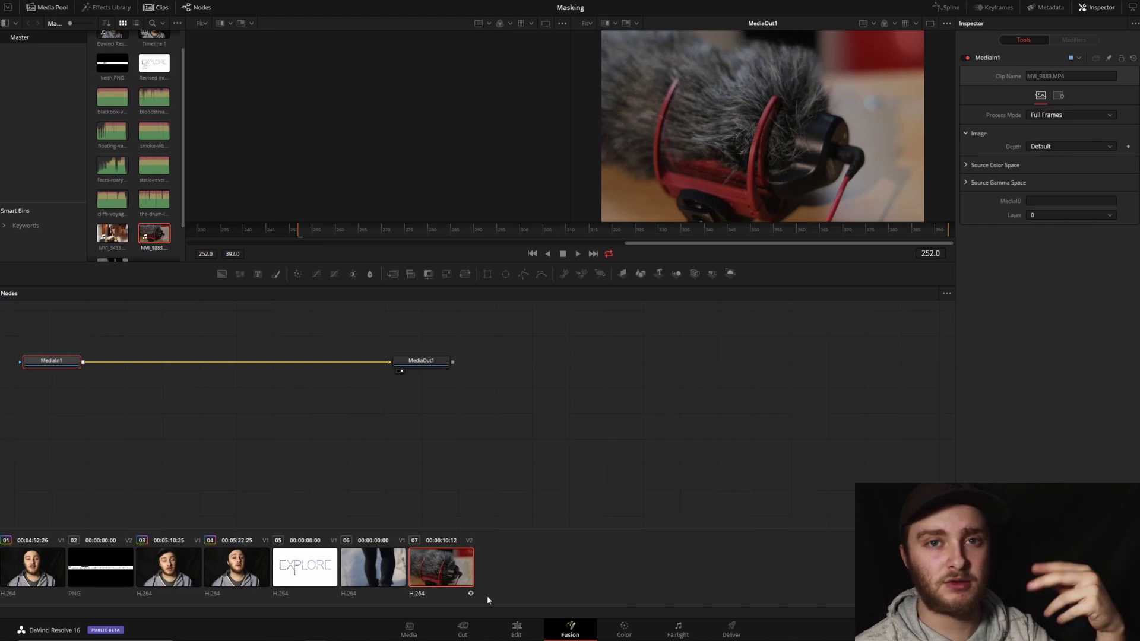
{"action": "key", "text": "ctrl+a"}
{"action": "scroll", "coordinate": [632, 391], "scroll_direction": "left", "scroll_amount": 5}
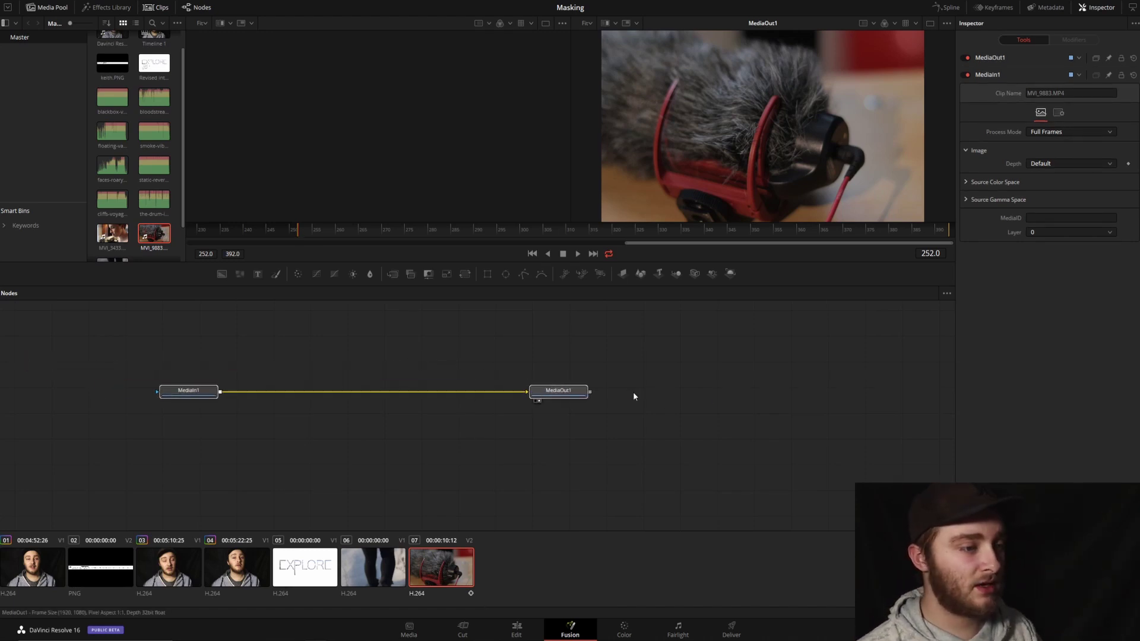
{"action": "left_click_drag", "start_coordinate": [346, 381], "coordinate": [256, 383]}
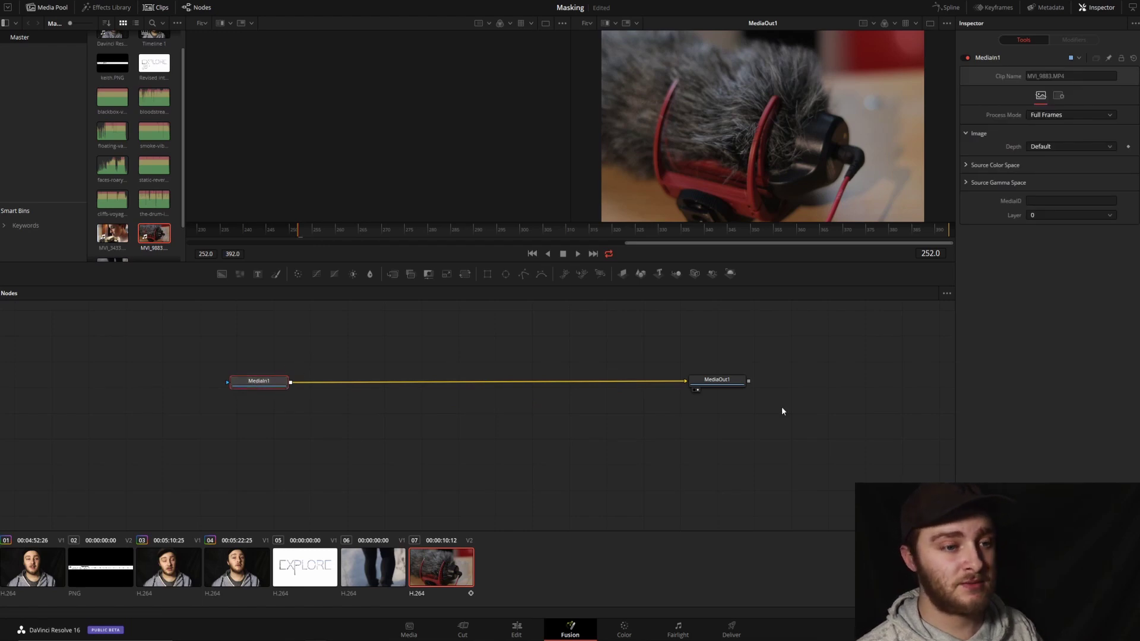
{"action": "left_click_drag", "start_coordinate": [729, 383], "coordinate": [732, 382]}
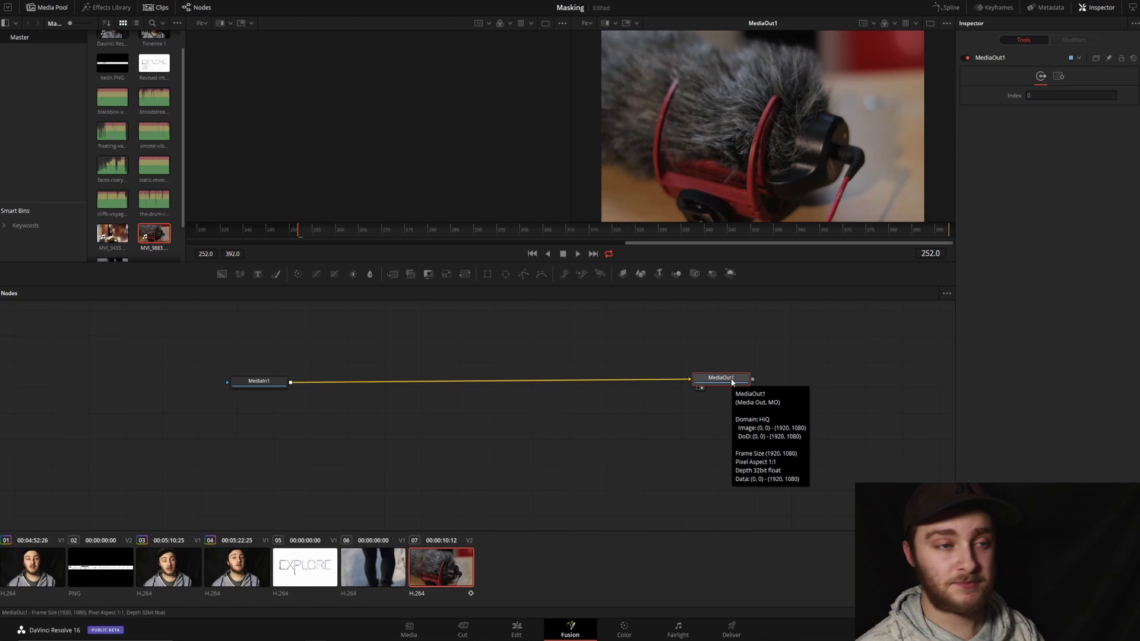
{"action": "left_click", "coordinate": [591, 356]}
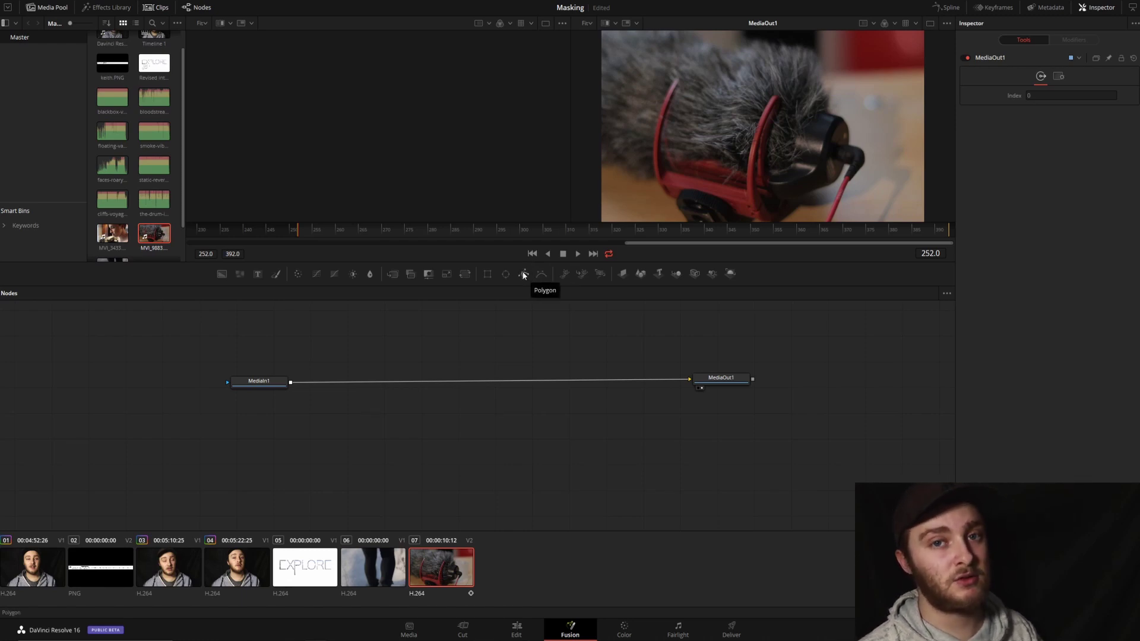
Step: Add a Rectangle1 mask, shrink it to about 0.21, connect it to MediaIn1 and invert it
{"action": "left_click", "coordinate": [486, 274]}
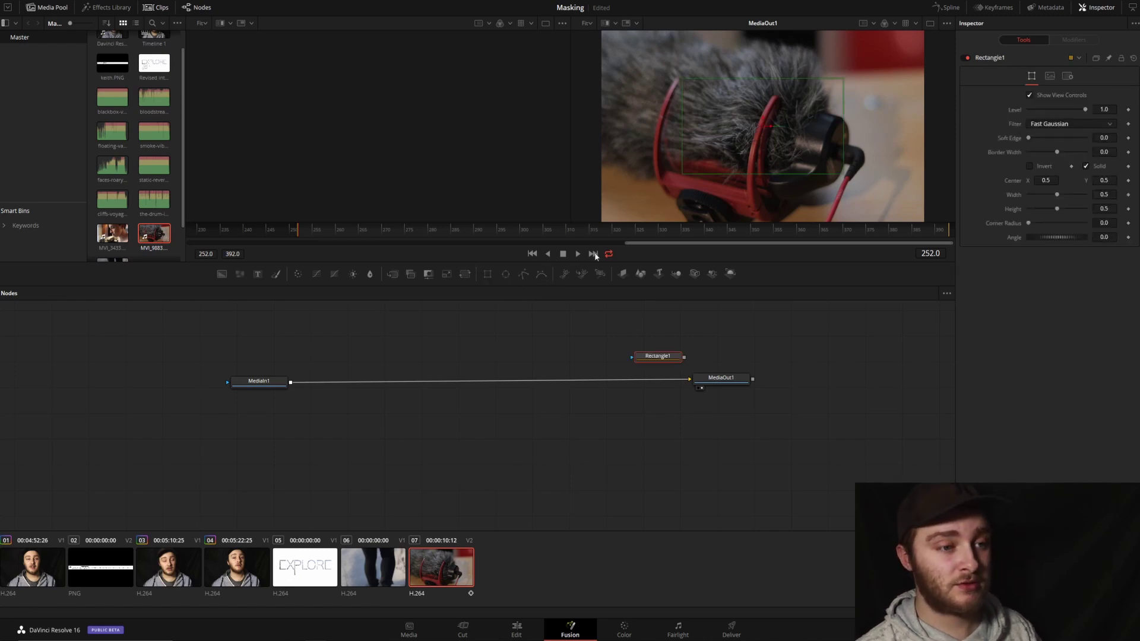
{"action": "left_click_drag", "start_coordinate": [655, 358], "coordinate": [529, 324]}
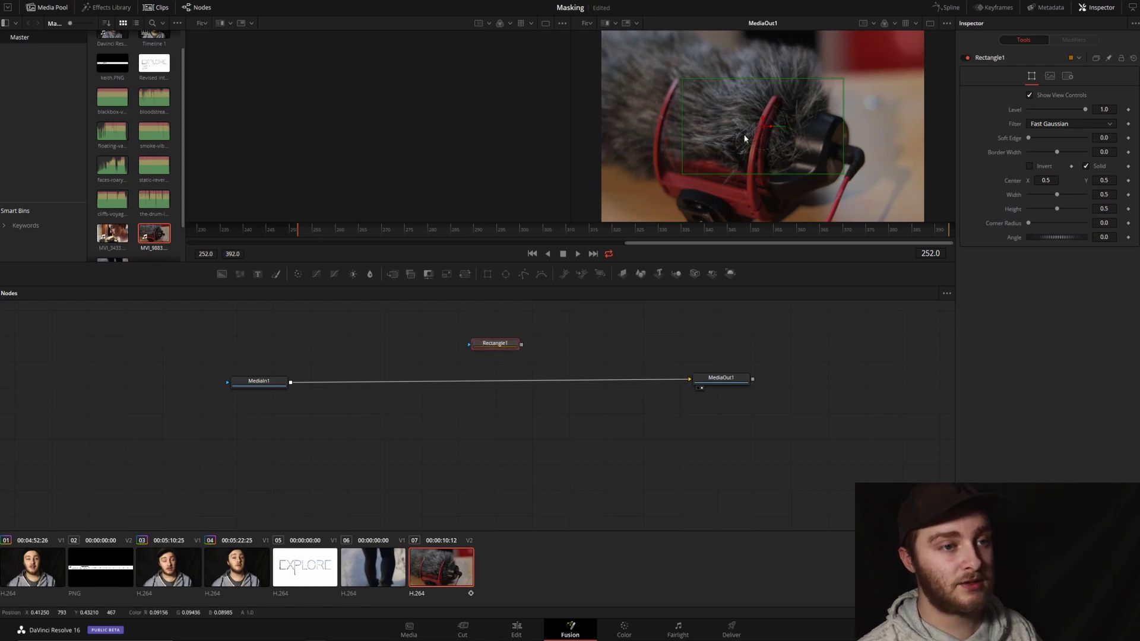
{"action": "left_click_drag", "start_coordinate": [683, 173], "coordinate": [849, 164]}
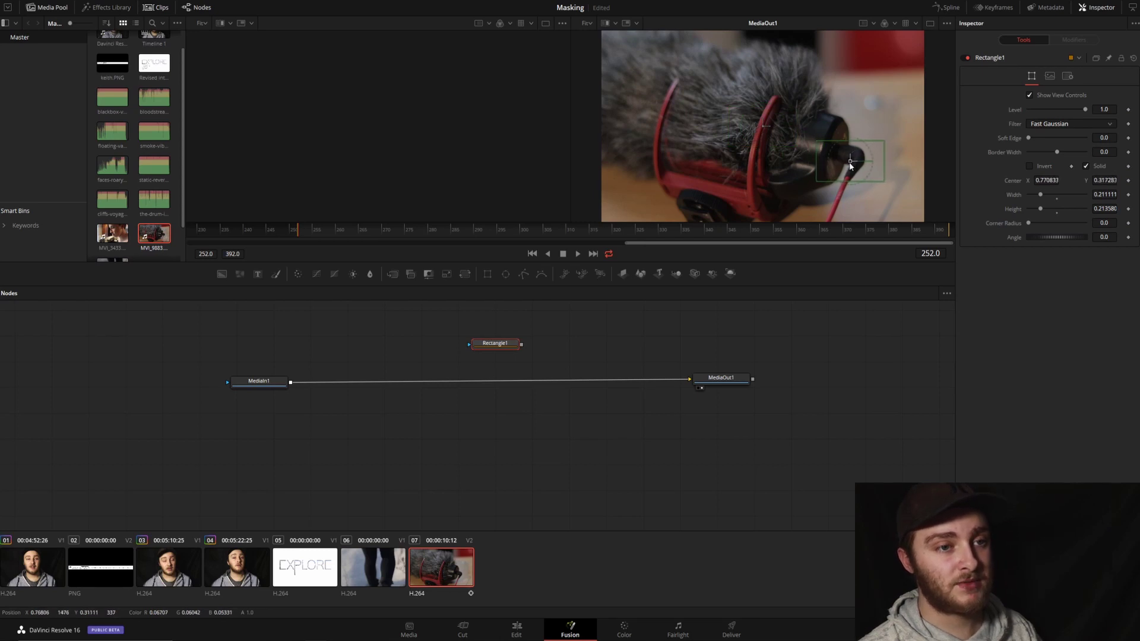
{"action": "left_click_drag", "start_coordinate": [497, 345], "coordinate": [230, 384]}
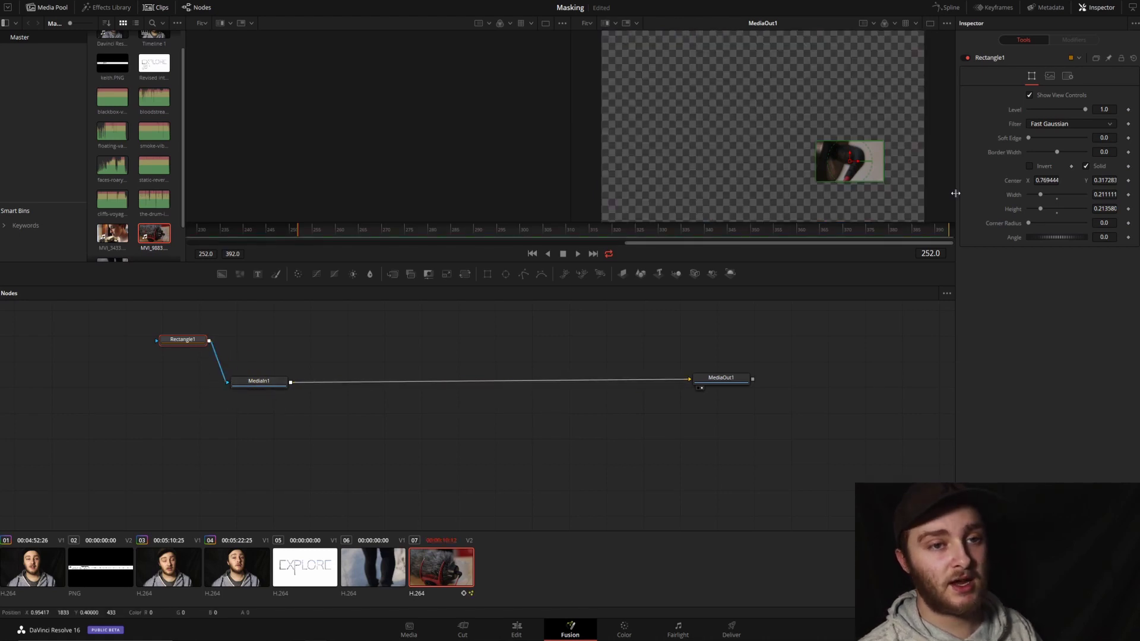
{"action": "left_click", "coordinate": [1029, 166]}
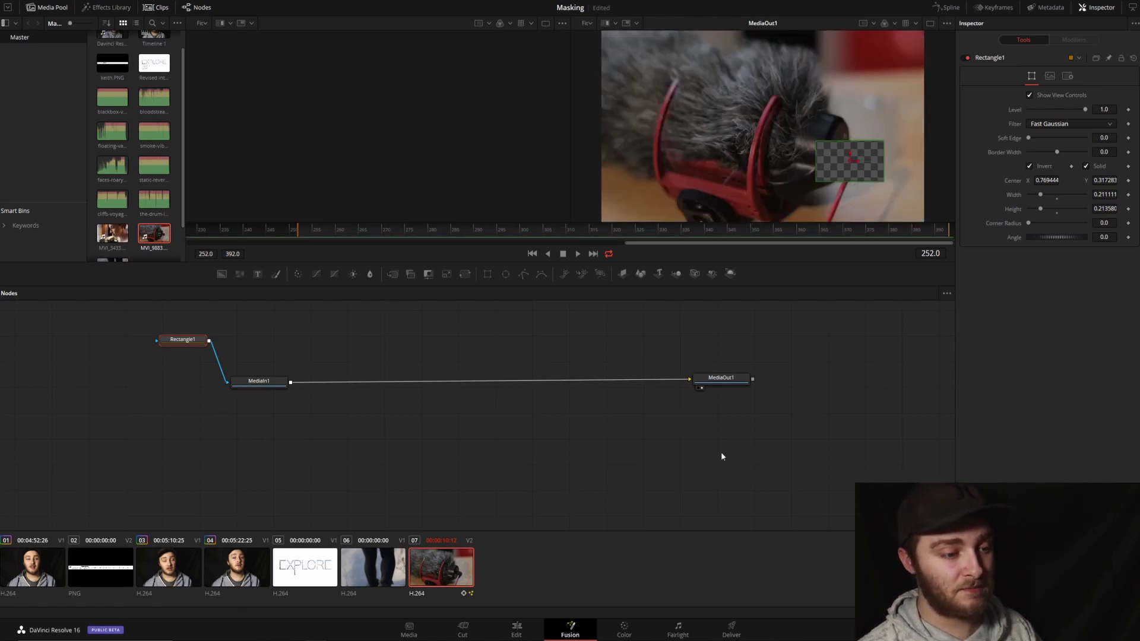
Step: Turn off Rectangle1's Invert and check the result against the snow clip on the Edit page
{"action": "left_click", "coordinate": [525, 633]}
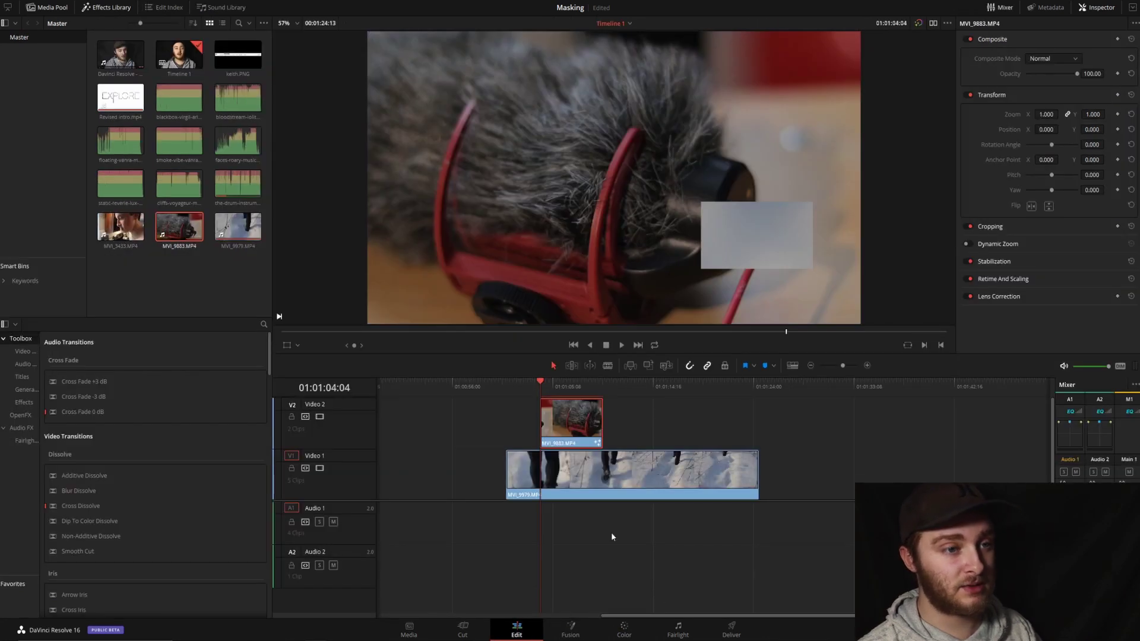
{"action": "mouse_move", "coordinate": [646, 479]}
{"action": "left_mouse_down"}
{"action": "mouse_move", "coordinate": [522, 475]}
{"action": "mouse_move", "coordinate": [666, 475]}
{"action": "left_mouse_up"}
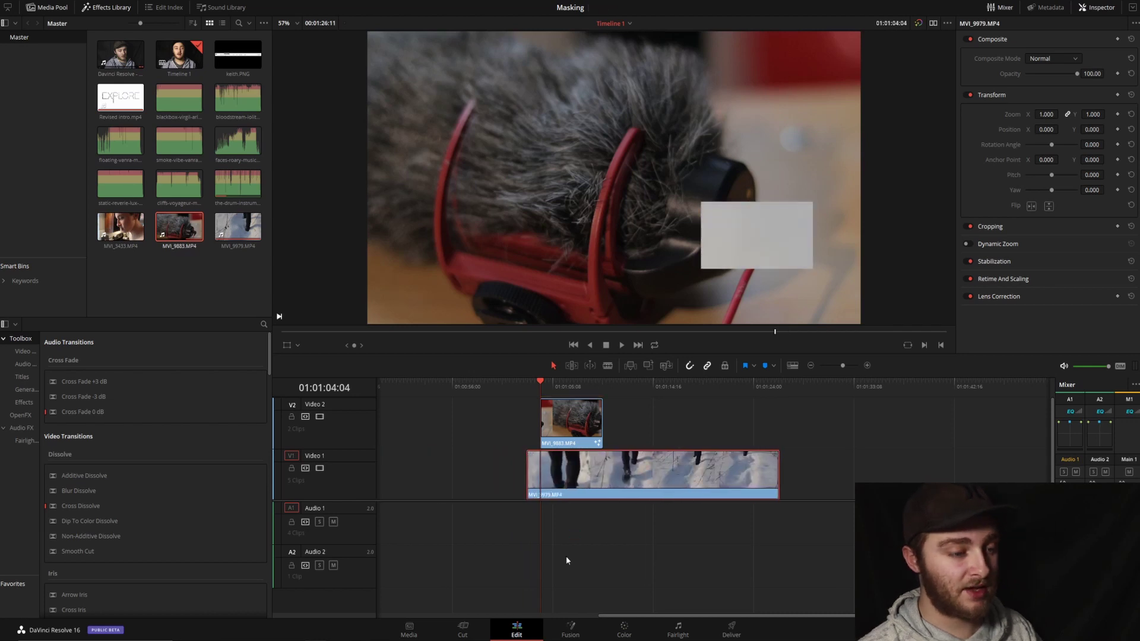
{"action": "left_click", "coordinate": [570, 629]}
{"action": "left_click", "coordinate": [1030, 166]}
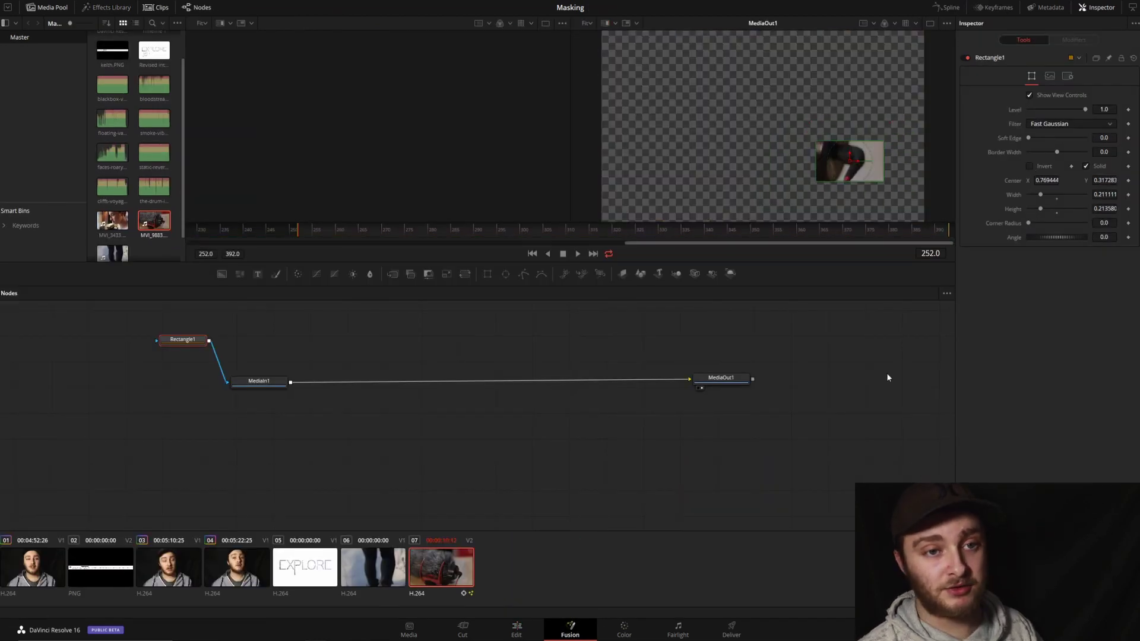
{"action": "left_click", "coordinate": [539, 623]}
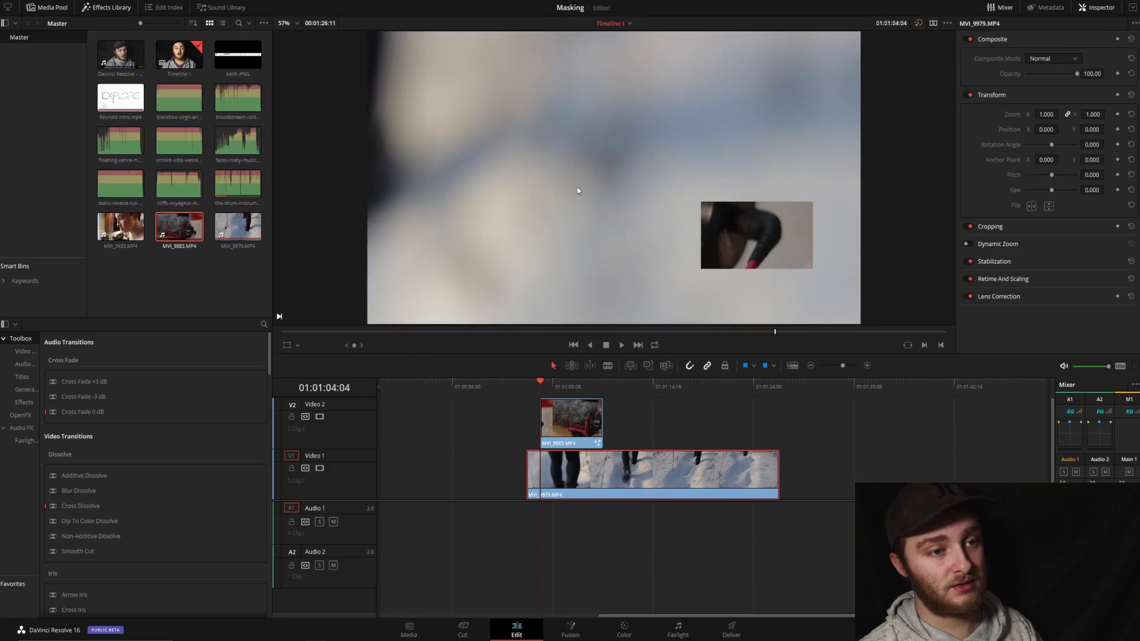
{"action": "left_click_drag", "start_coordinate": [638, 467], "coordinate": [588, 472]}
Step: Delete the Rectangle1 mask node from the microphone clip's graph
{"action": "left_click", "coordinate": [569, 629]}
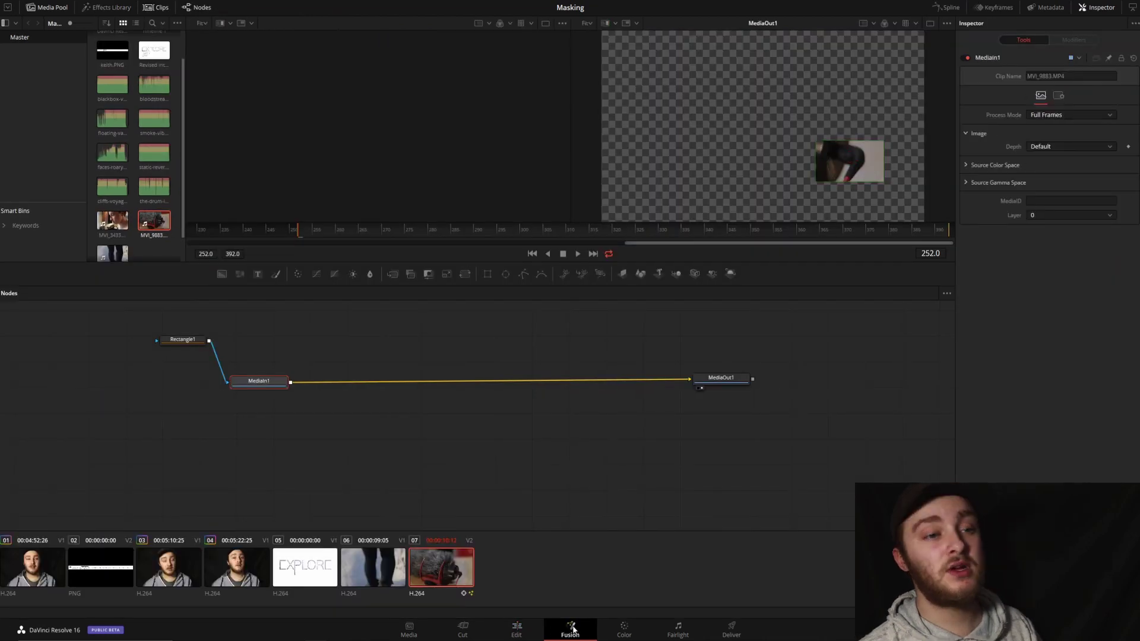
{"action": "left_click_drag", "start_coordinate": [151, 339], "coordinate": [195, 389]}
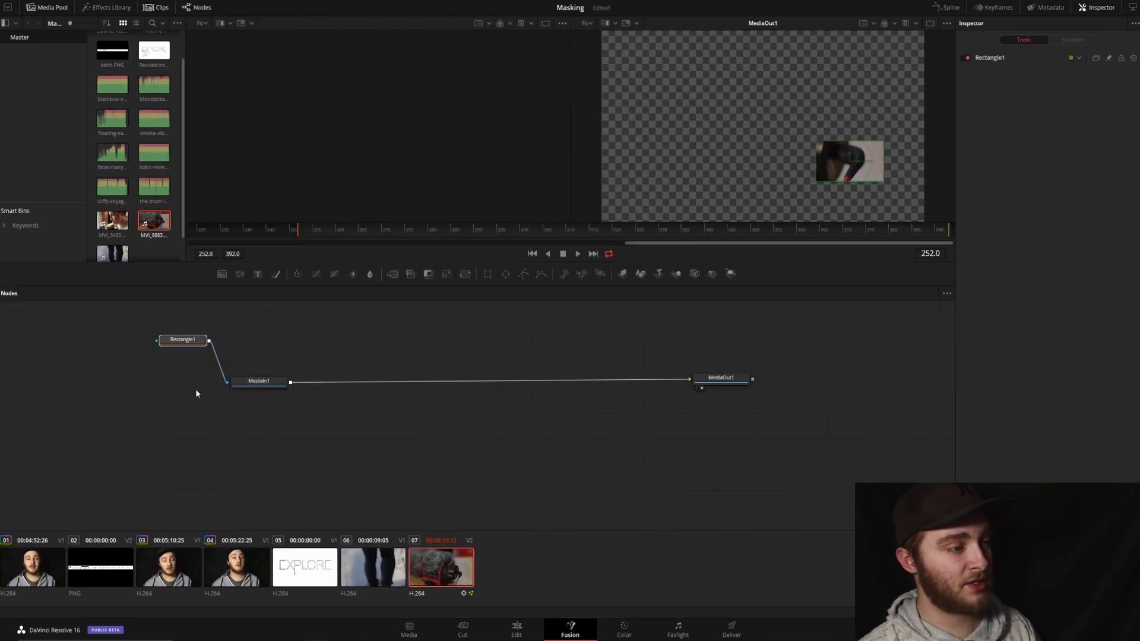
{"action": "key", "text": "Delete"}
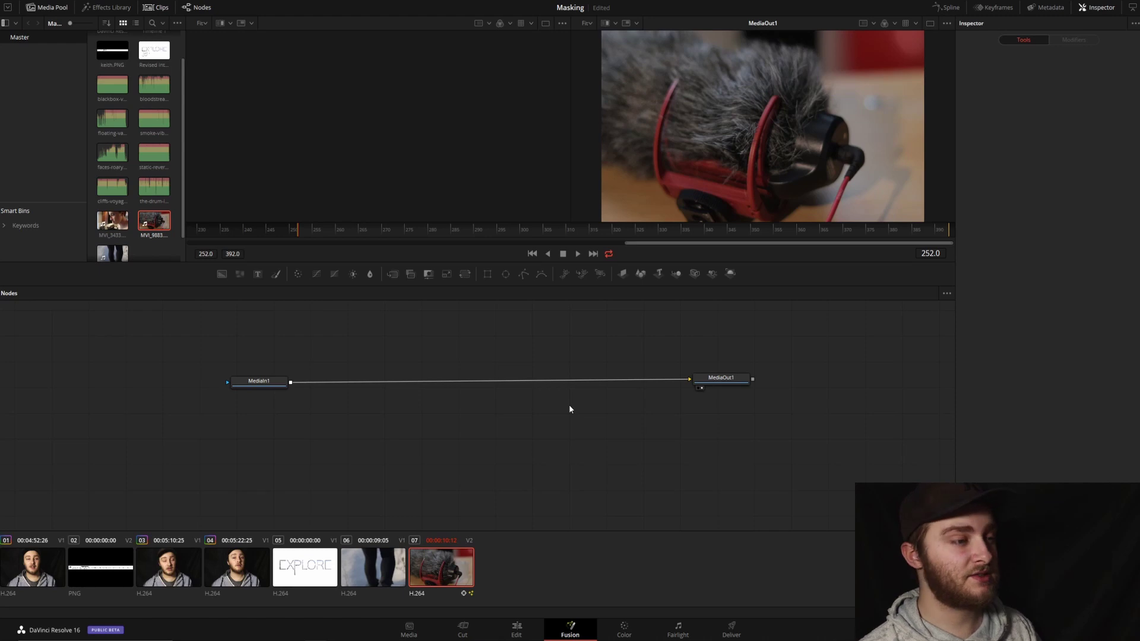
Step: Add a Polygon1 mask with points down the red mic arm and connect it to MediaIn1
{"action": "left_click", "coordinate": [523, 275]}
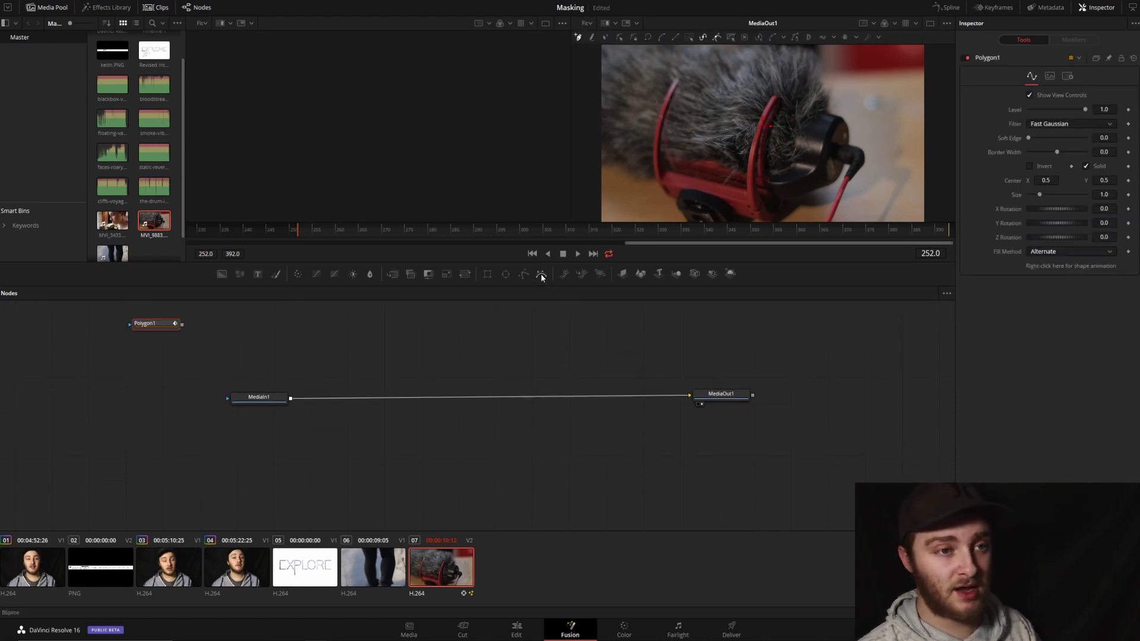
{"action": "left_click", "coordinate": [776, 96]}
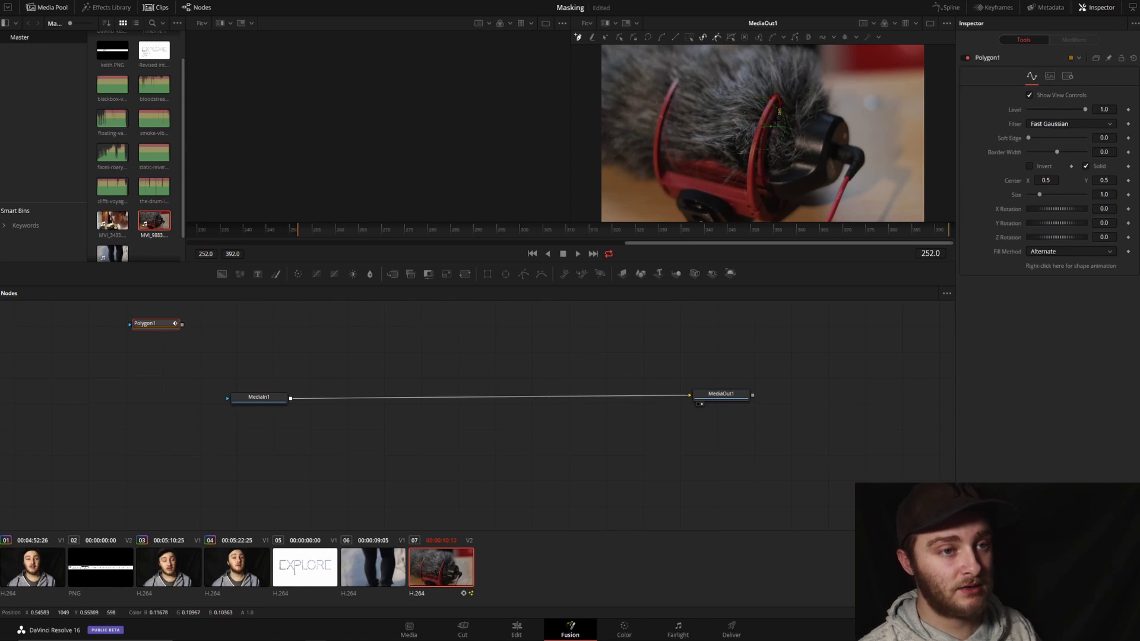
{"action": "left_click", "coordinate": [771, 181]}
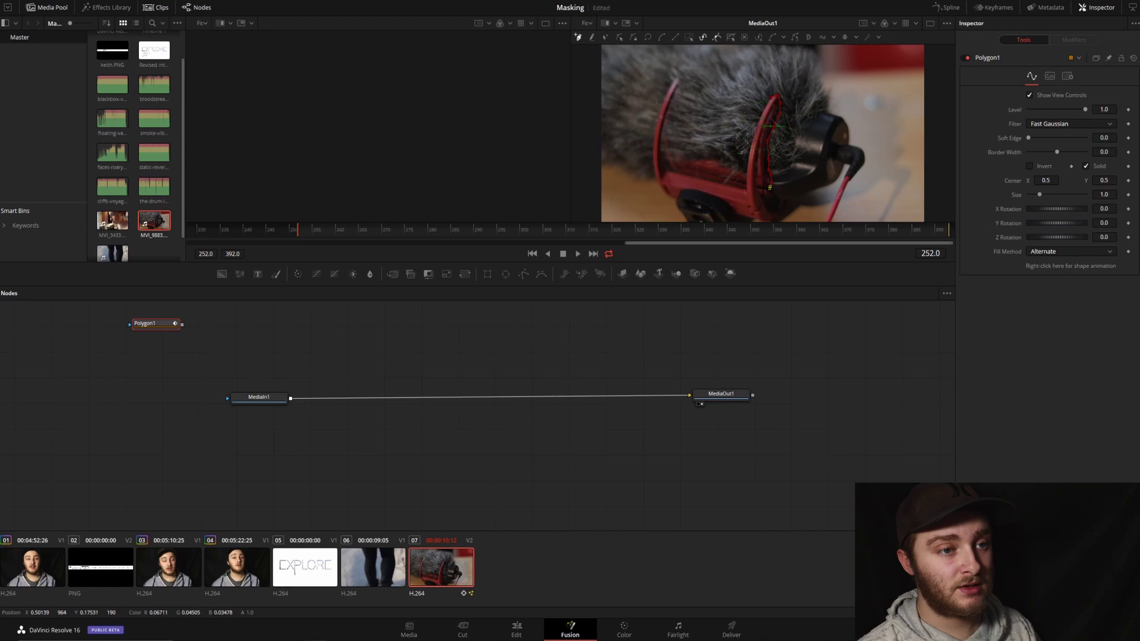
{"action": "left_click", "coordinate": [756, 213]}
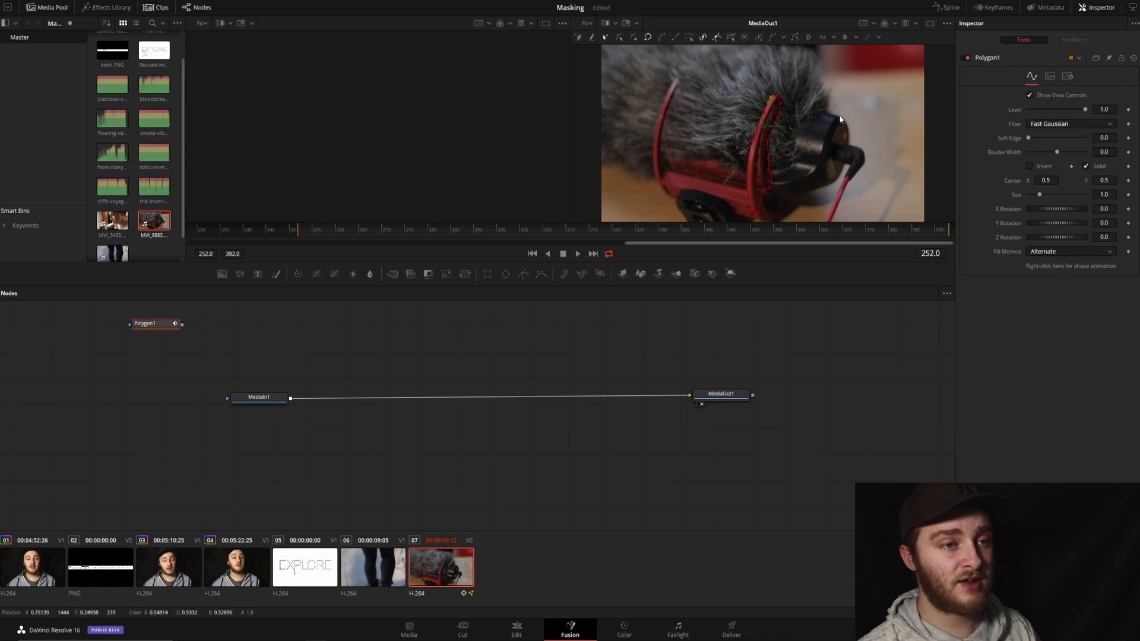
{"action": "left_click_drag", "start_coordinate": [155, 323], "coordinate": [241, 400]}
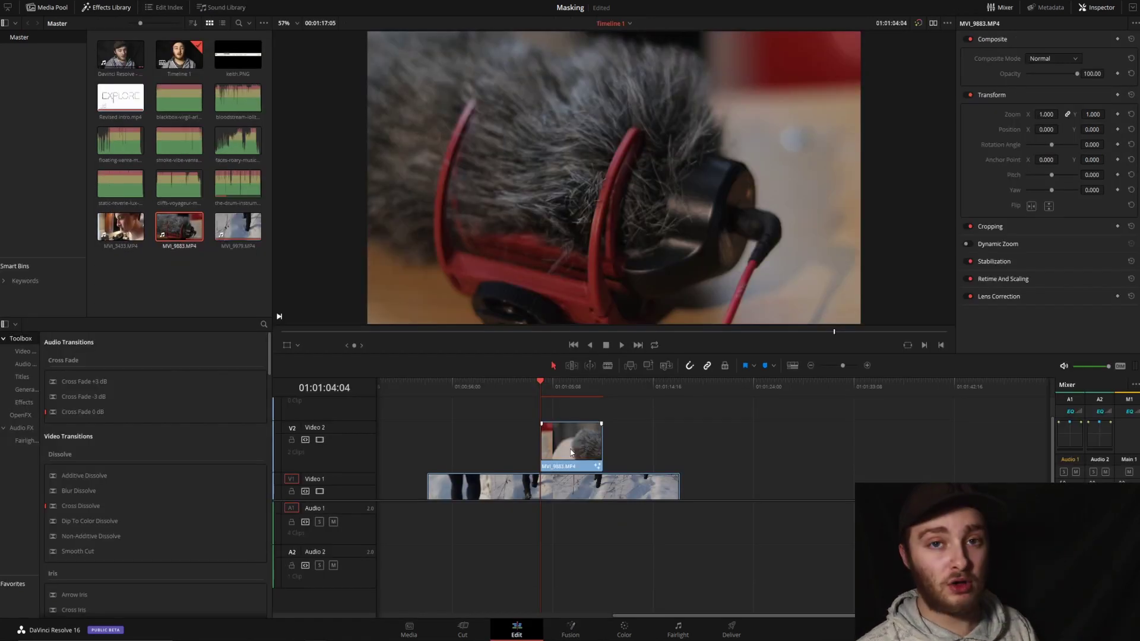
Step: Copy the microphone clip onto a new Video 3 track and open it in Fusion
{"action": "left_click_drag", "start_coordinate": [570, 452], "coordinate": [566, 420]}
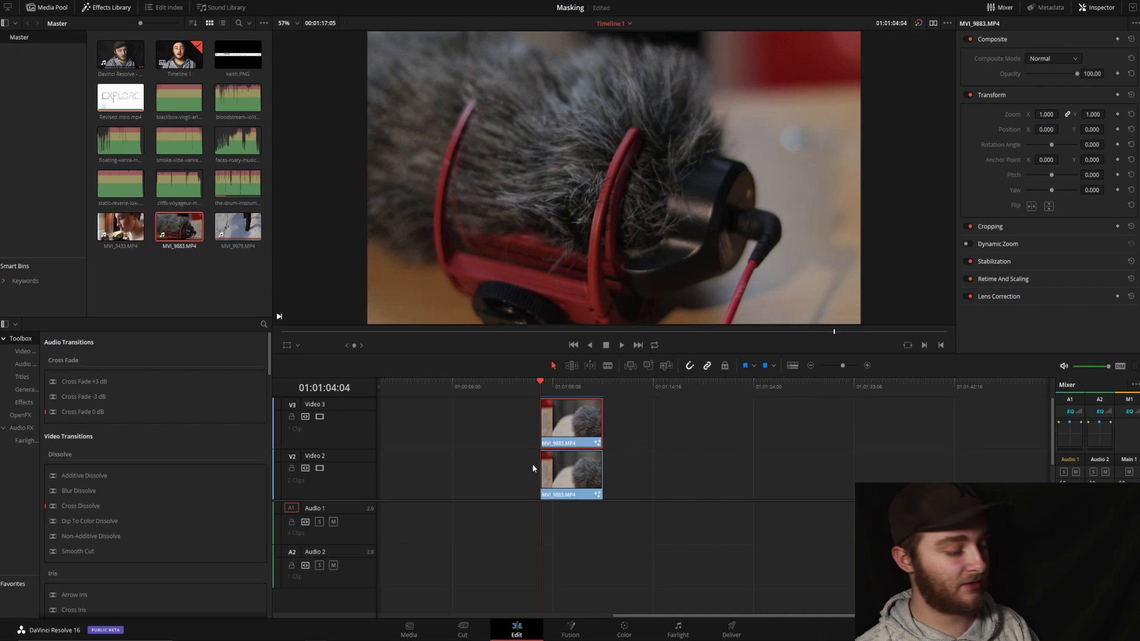
{"action": "left_click", "coordinate": [567, 622]}
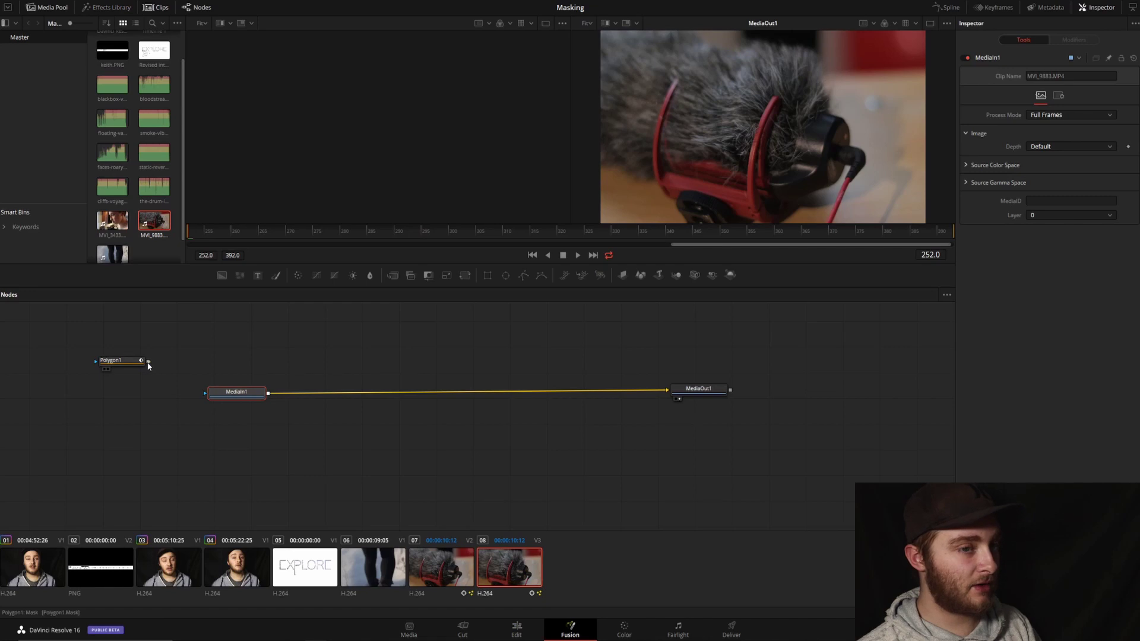
Step: Mask MediaIn1 with Polygon1 and insert a ColorCorrector1 tinting the red arm green
{"action": "left_click_drag", "start_coordinate": [148, 361], "coordinate": [204, 392]}
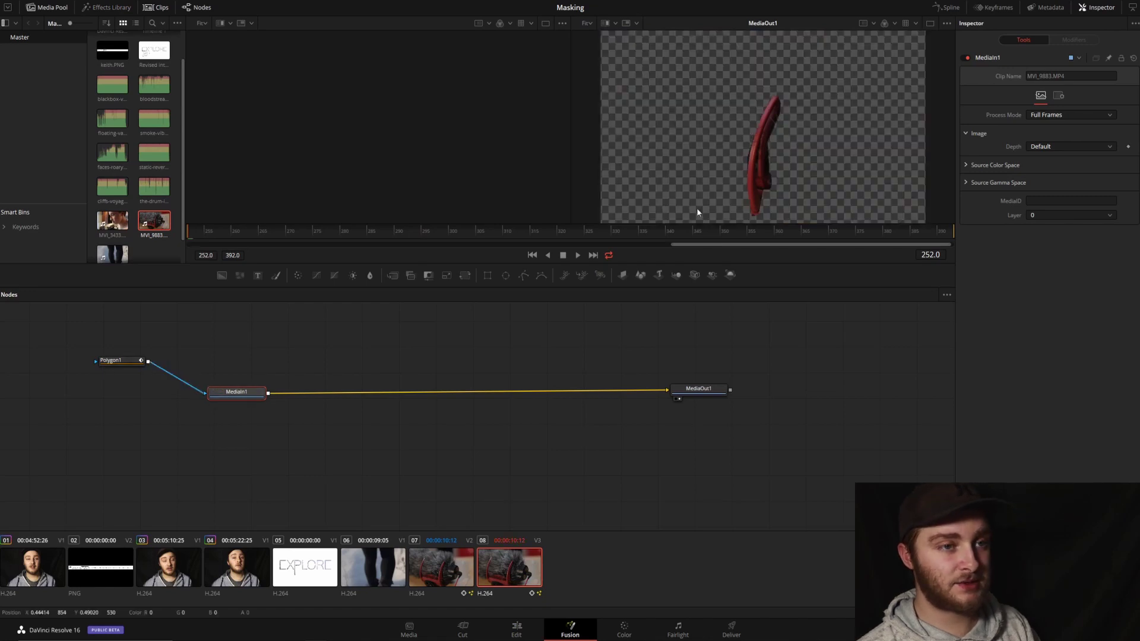
{"action": "left_click", "coordinate": [364, 367]}
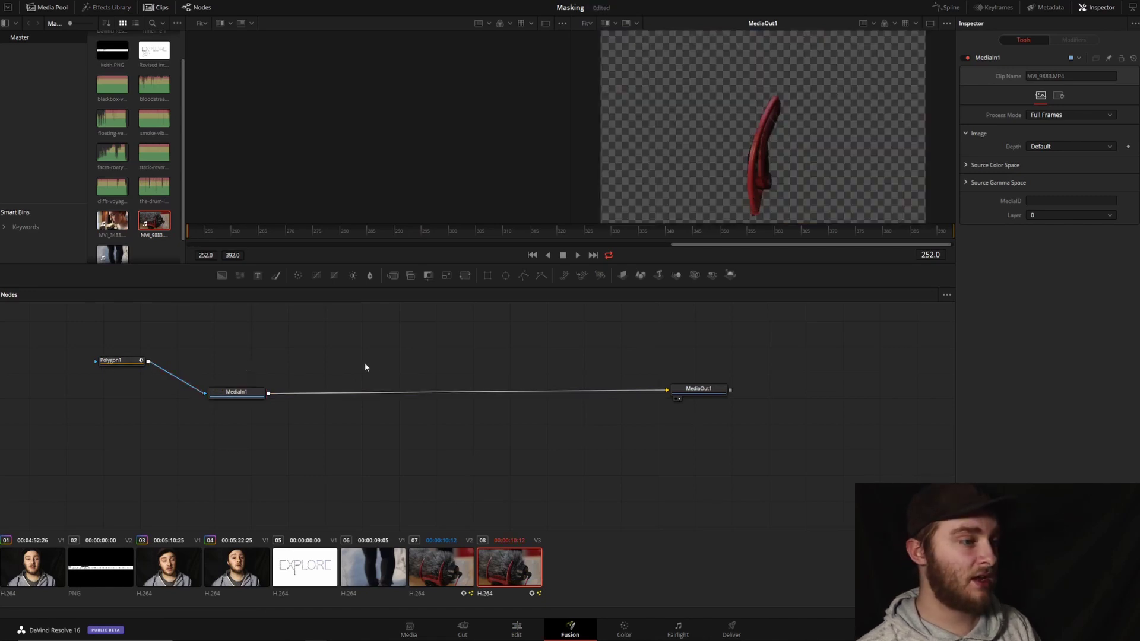
{"action": "left_click", "coordinate": [297, 275]}
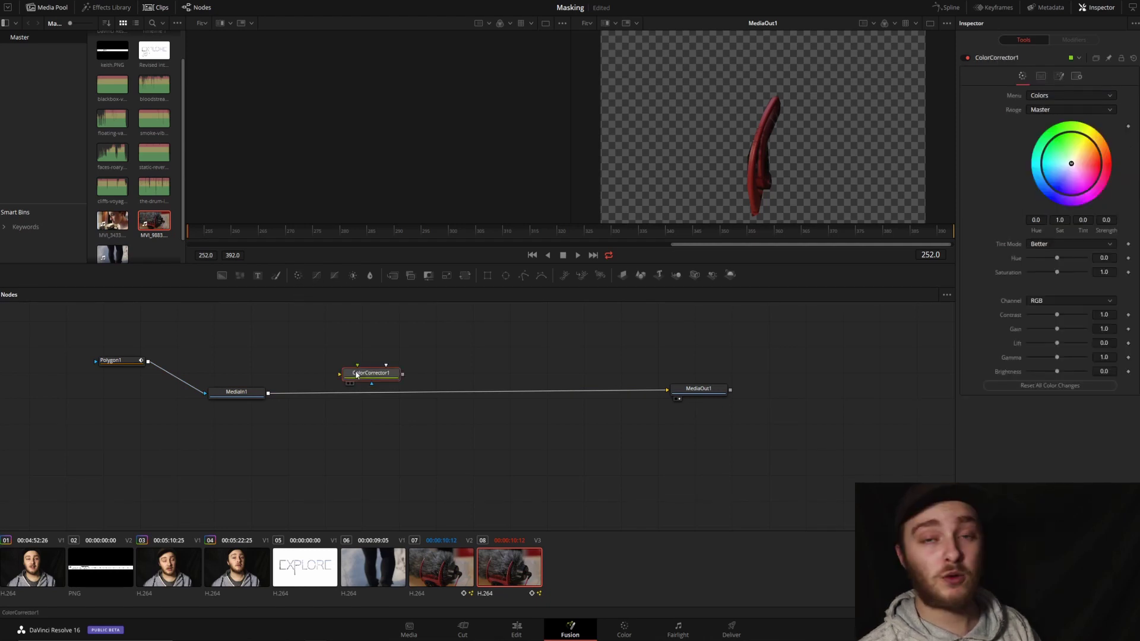
{"action": "mouse_move", "coordinate": [356, 375]}
{"action": "left_mouse_down"}
{"action": "mouse_move", "coordinate": [413, 358]}
{"action": "mouse_move", "coordinate": [369, 395]}
{"action": "mouse_move", "coordinate": [376, 510]}
{"action": "mouse_move", "coordinate": [374, 381]}
{"action": "left_mouse_up"}
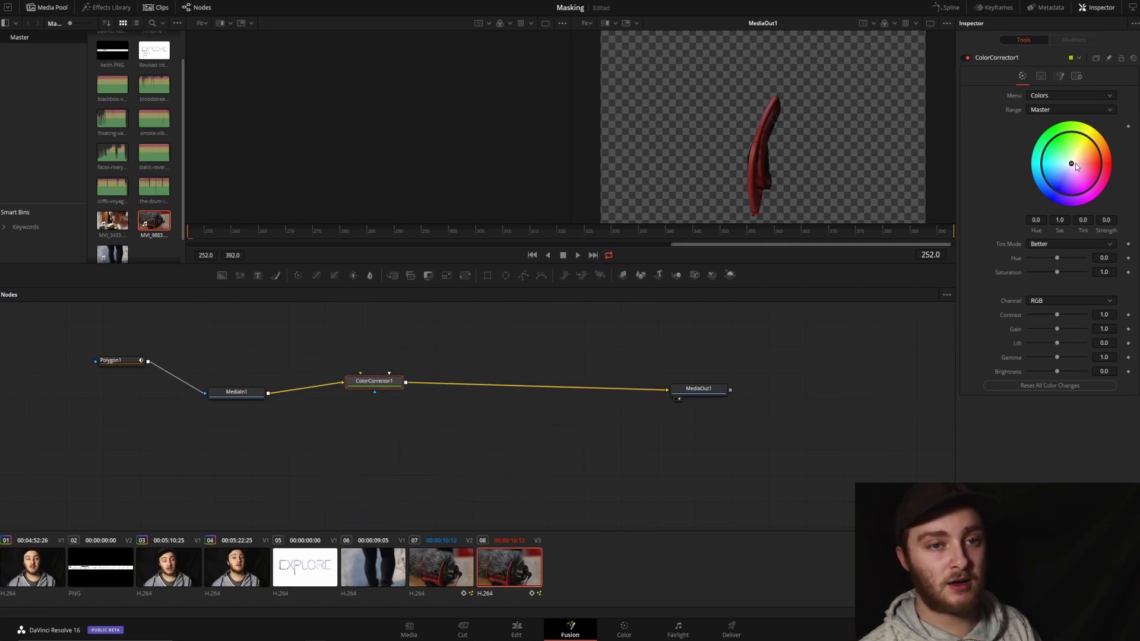
{"action": "left_click_drag", "start_coordinate": [1071, 163], "coordinate": [1064, 135]}
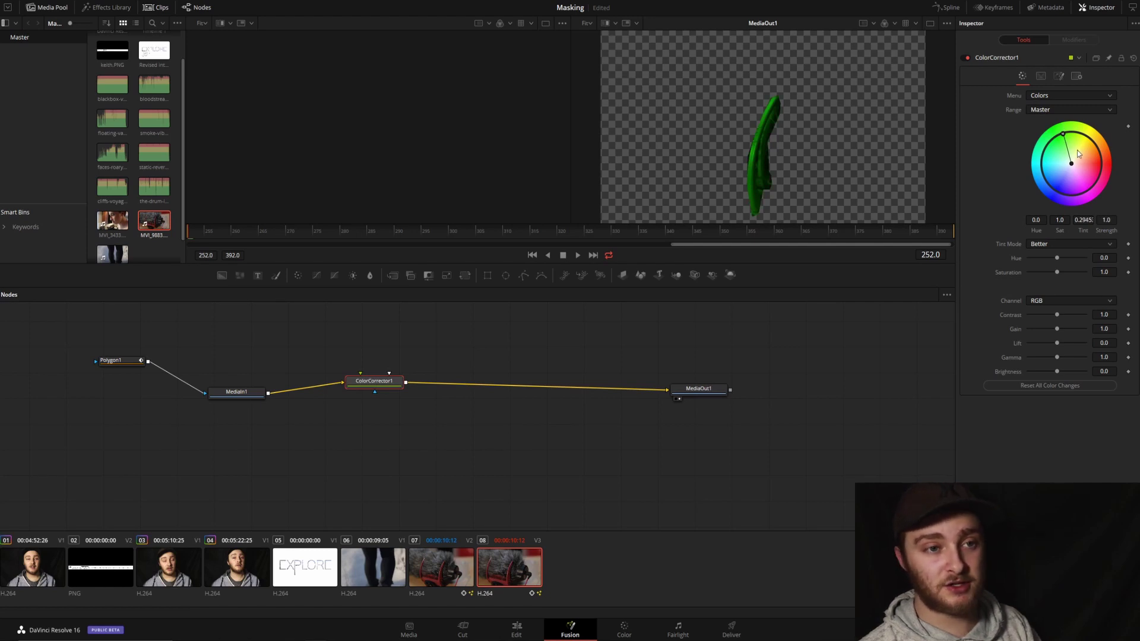
{"action": "left_click", "coordinate": [517, 632]}
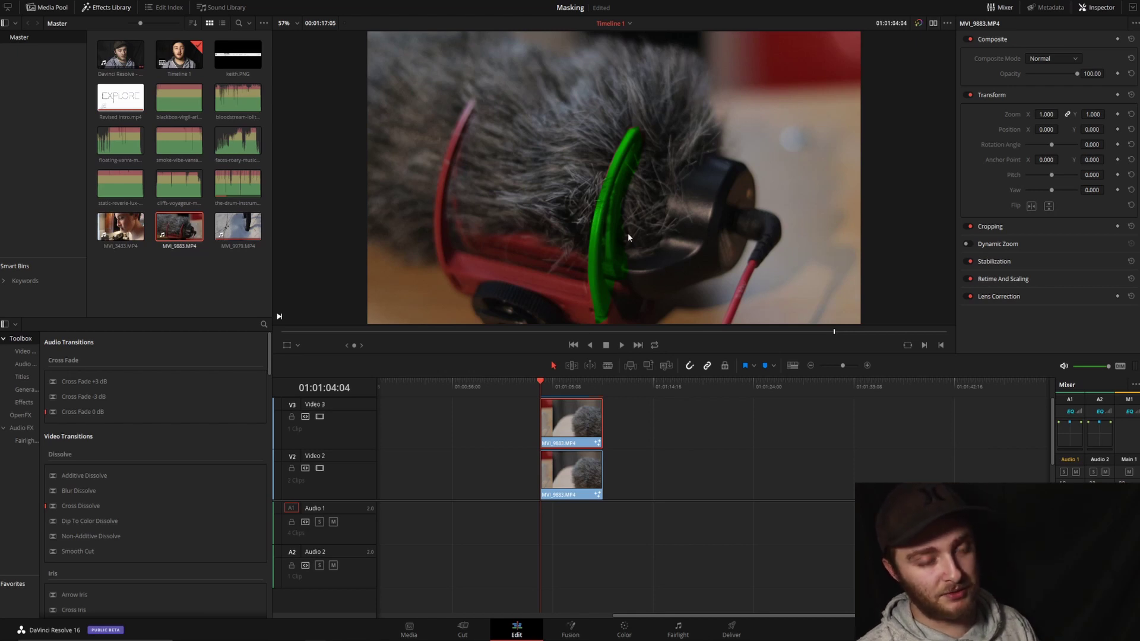
{"action": "left_click", "coordinate": [571, 631]}
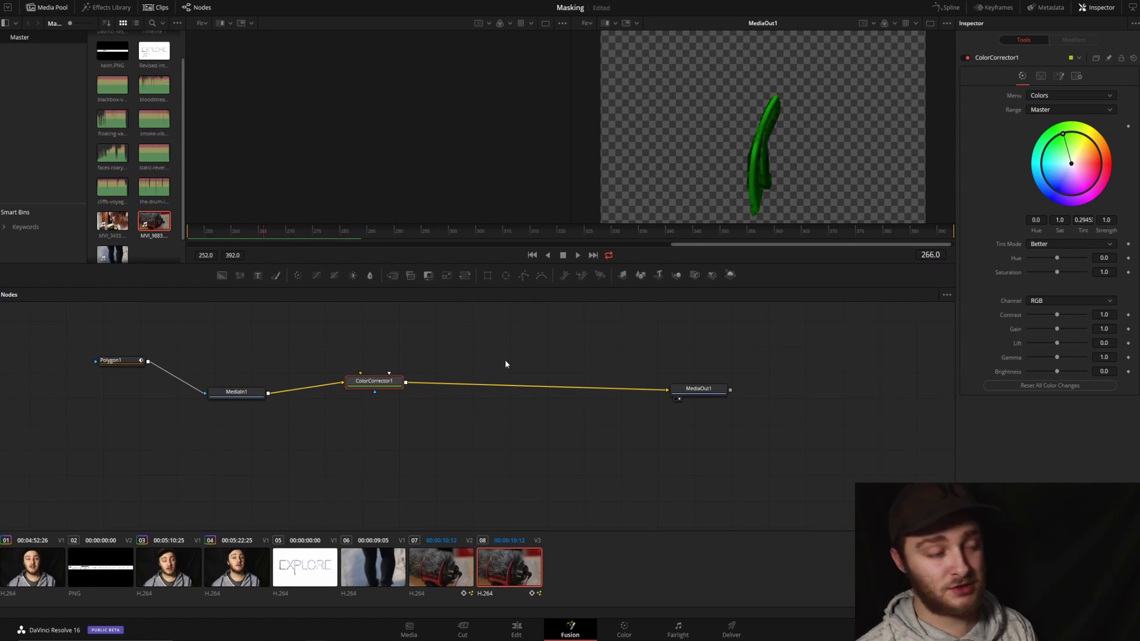
Step: Select all Polygon1 points and shift the mask right onto the arm
{"action": "left_click", "coordinate": [113, 360]}
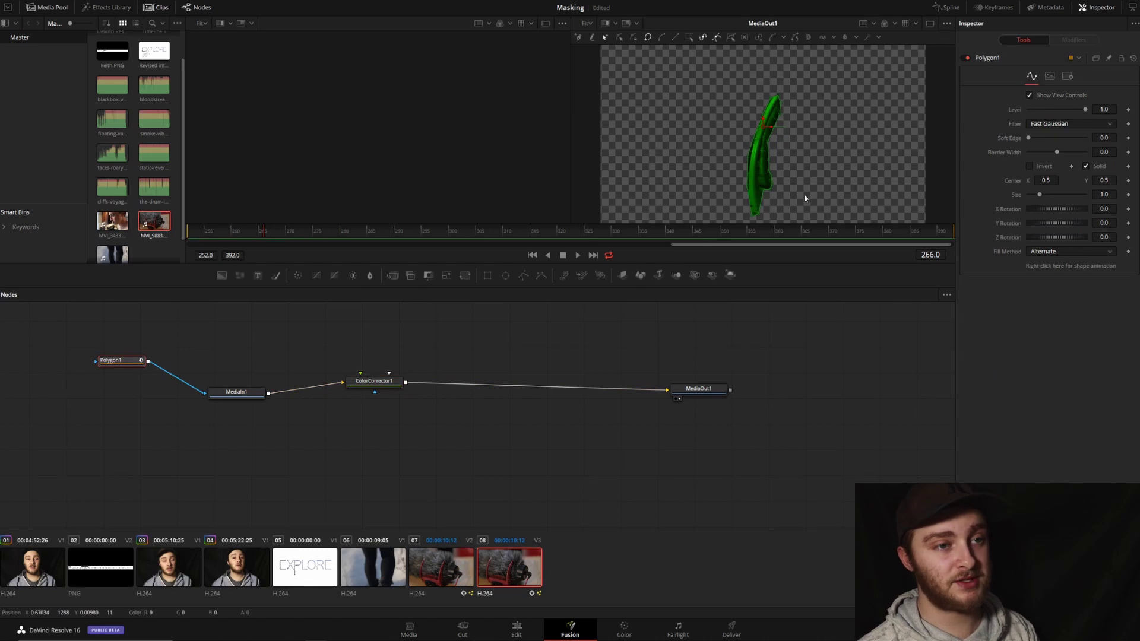
{"action": "left_click_drag", "start_coordinate": [721, 60], "coordinate": [820, 222]}
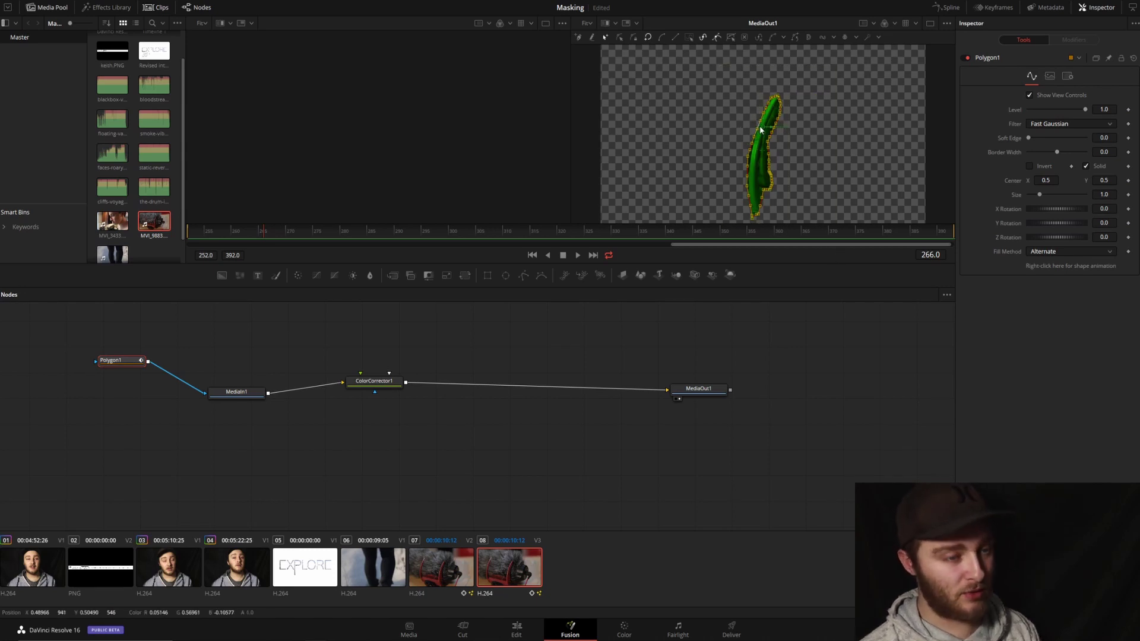
{"action": "scroll", "coordinate": [761, 129], "scroll_direction": "up", "scroll_amount": 3}
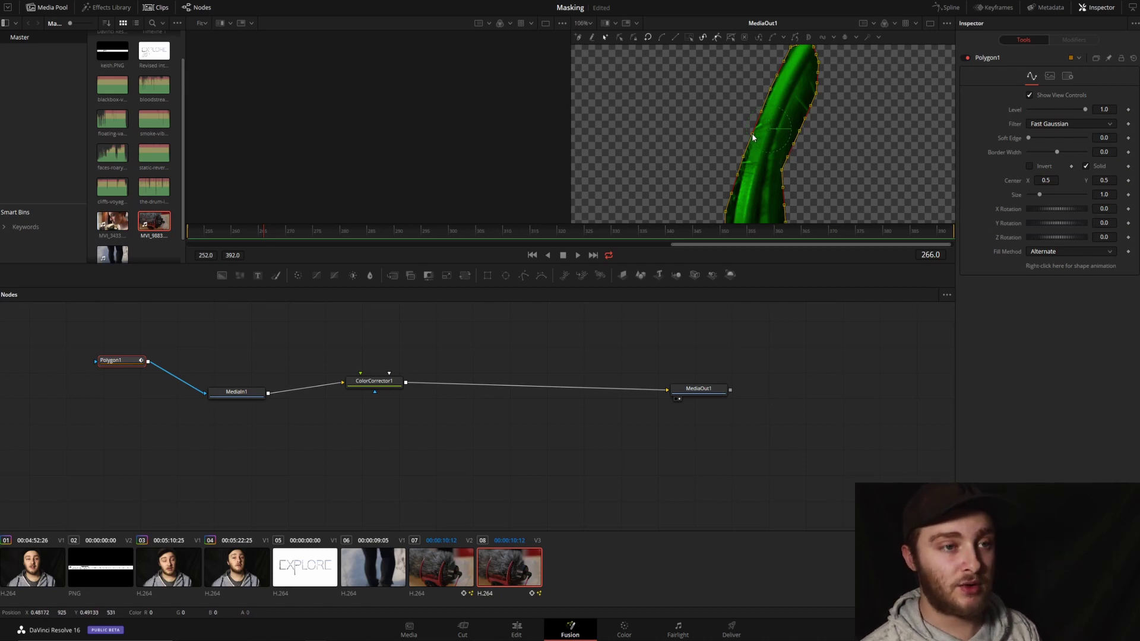
{"action": "mouse_move", "coordinate": [743, 160]}
{"action": "left_mouse_down"}
{"action": "mouse_move", "coordinate": [783, 165]}
{"action": "mouse_move", "coordinate": [750, 146]}
{"action": "left_mouse_up"}
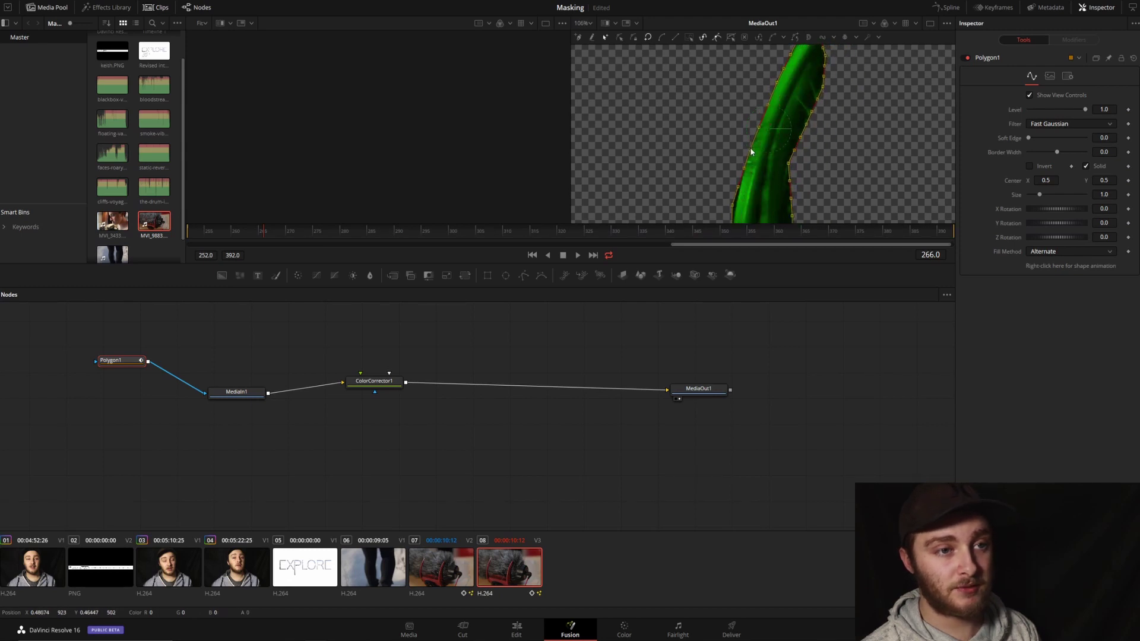
Step: At frame 279, pull the polygon's right point outward to widen the mask
{"action": "key", "text": "Right"}
{"action": "key", "text": "Right"}
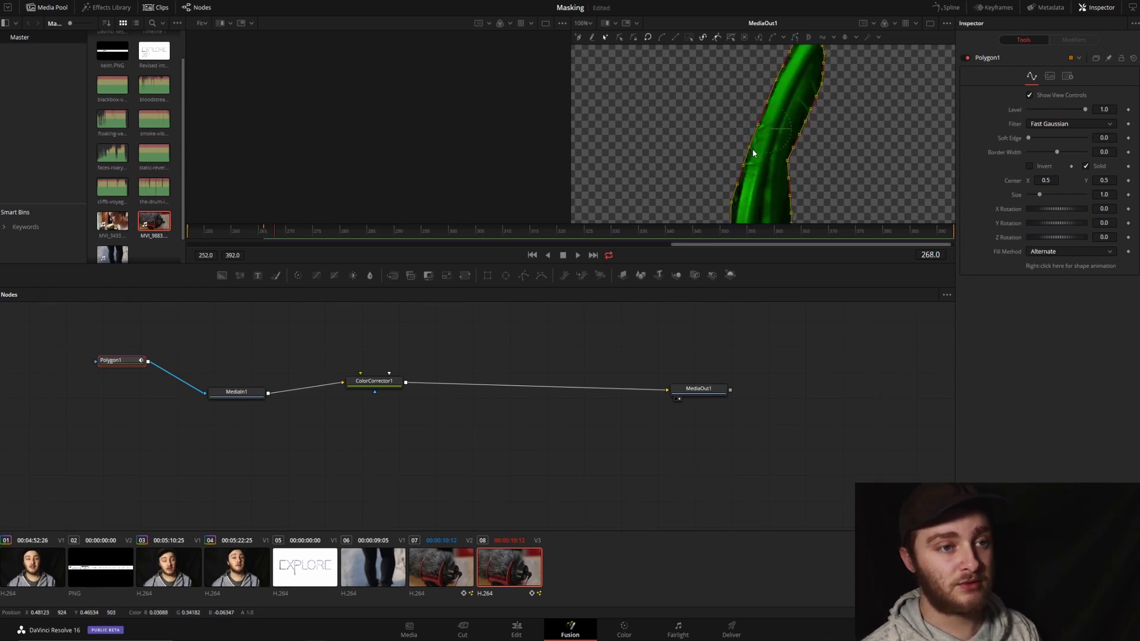
{"action": "key", "text": "Right"}
{"action": "key", "text": "Right"}
{"action": "key", "text": "Right"}
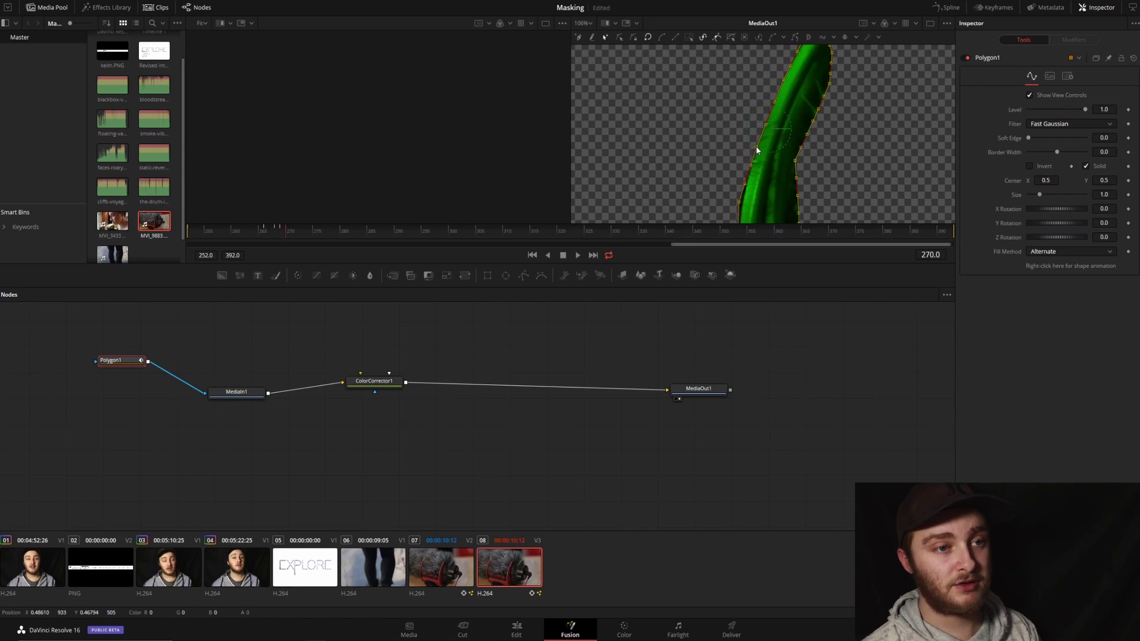
{"action": "key", "text": "Right"}
{"action": "key", "text": "Right"}
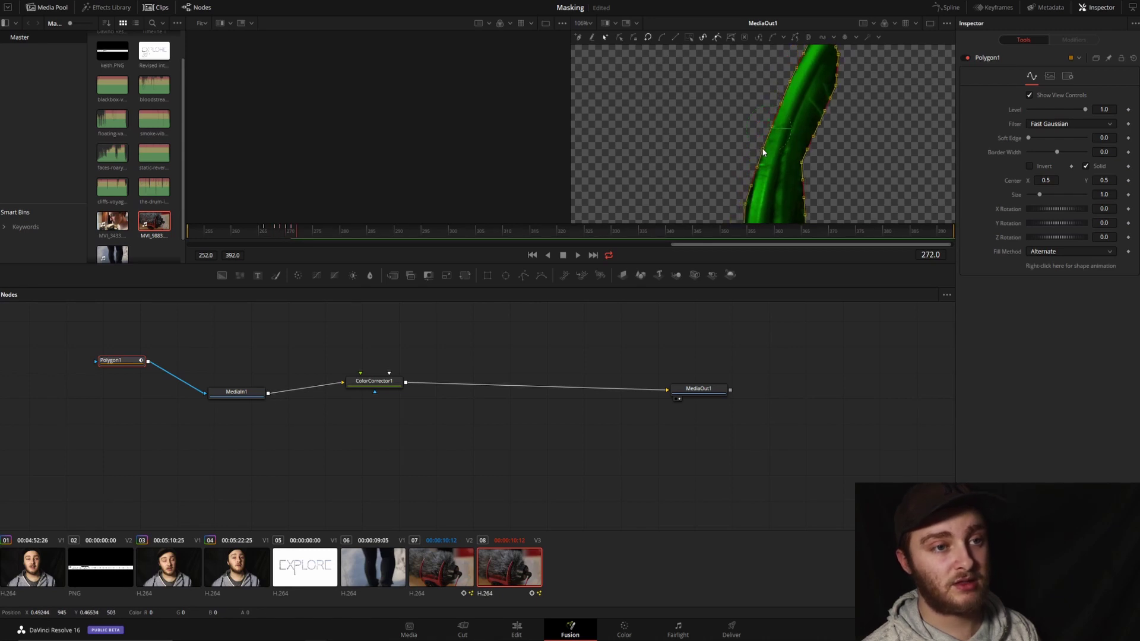
{"action": "key", "text": "Right"}
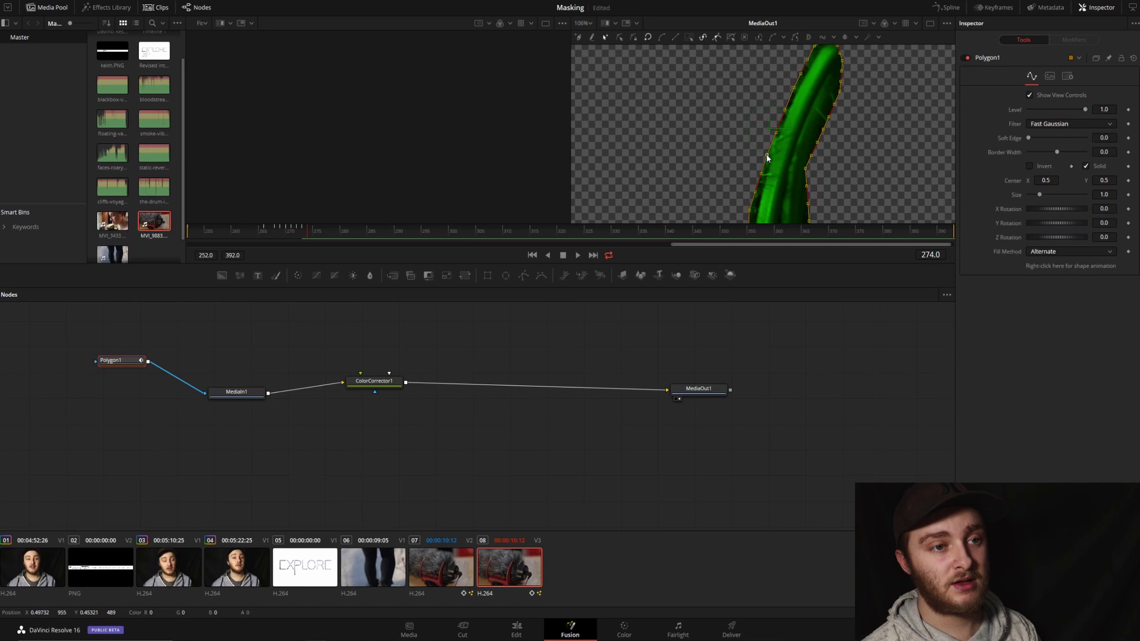
{"action": "key", "text": "Right"}
{"action": "key", "text": "Right"}
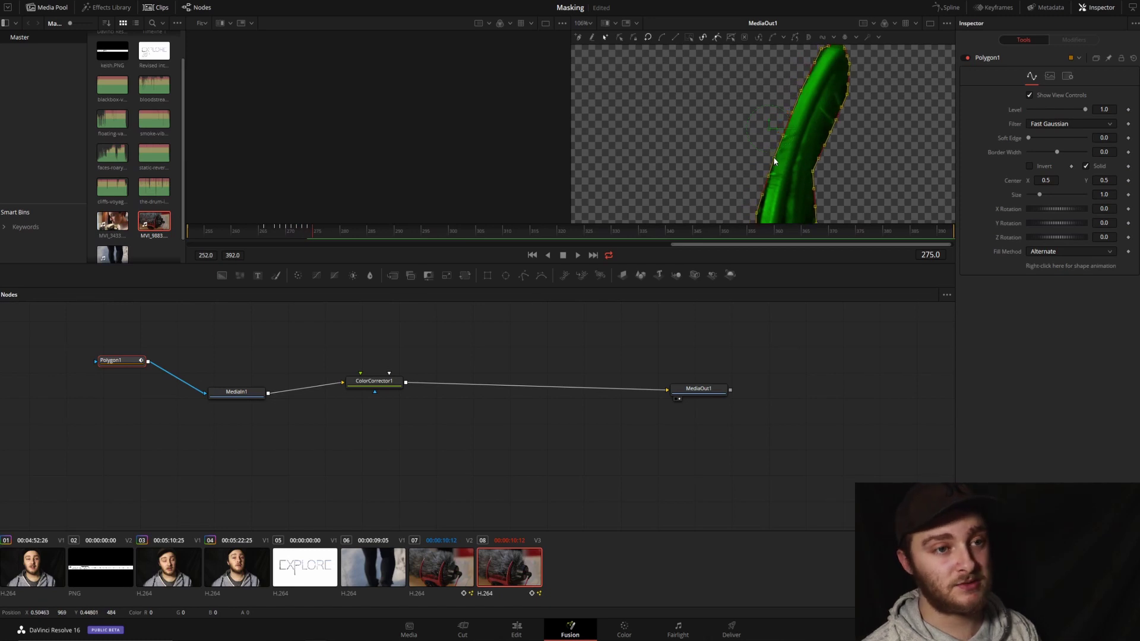
{"action": "key", "text": "Right"}
{"action": "key", "text": "Right"}
{"action": "key", "text": "Right"}
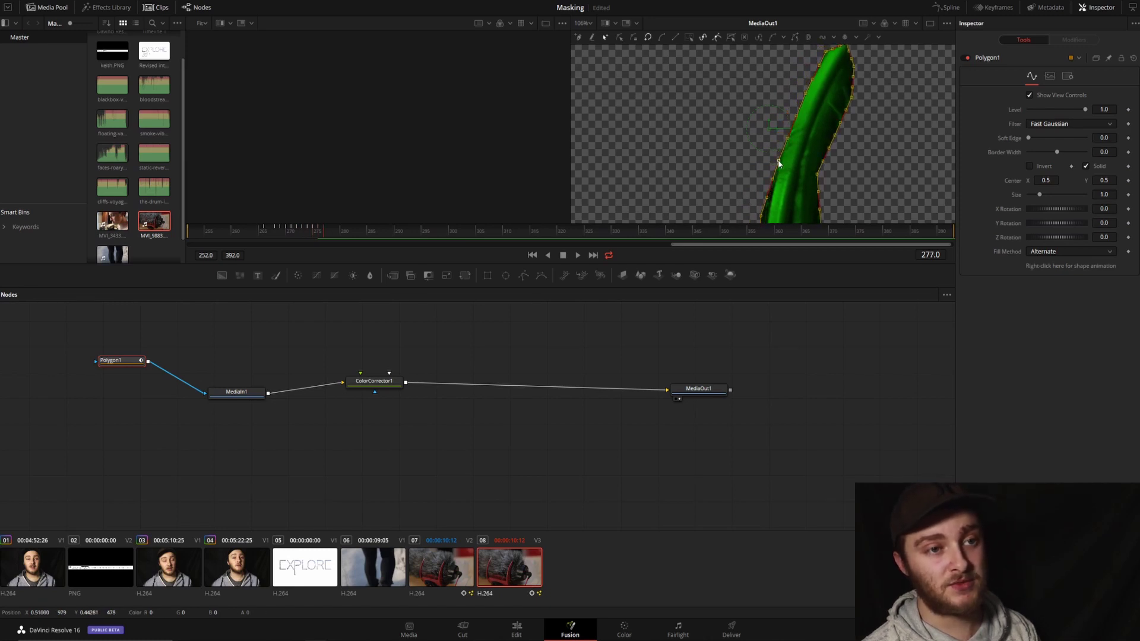
{"action": "scroll", "coordinate": [777, 159], "scroll_direction": "down", "scroll_amount": 5}
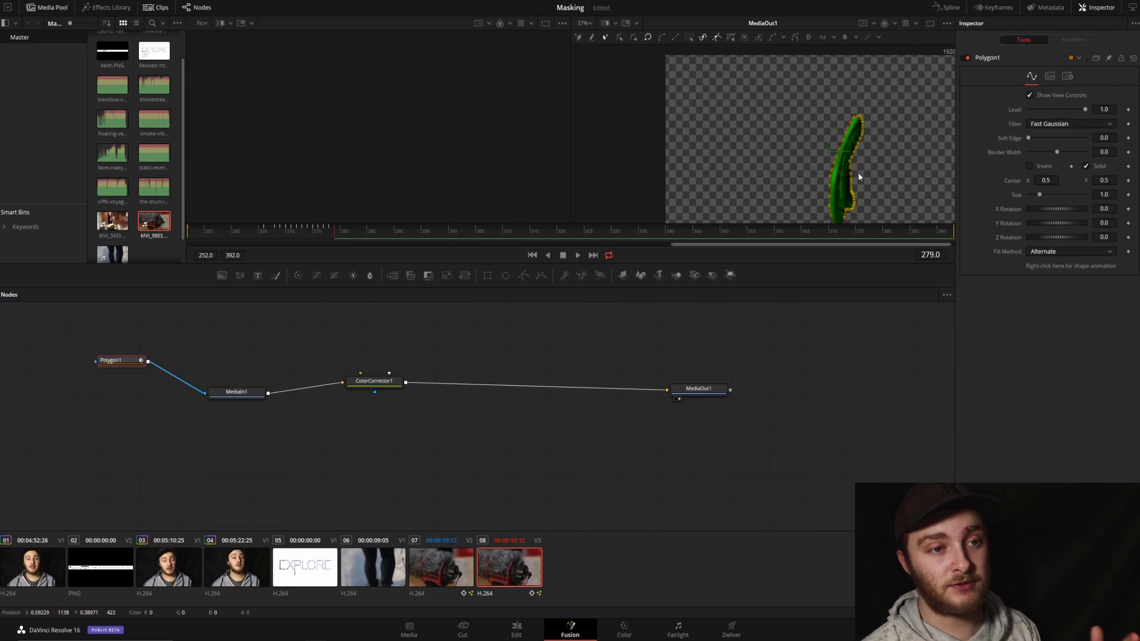
{"action": "scroll", "coordinate": [857, 179], "scroll_direction": "up", "scroll_amount": 5}
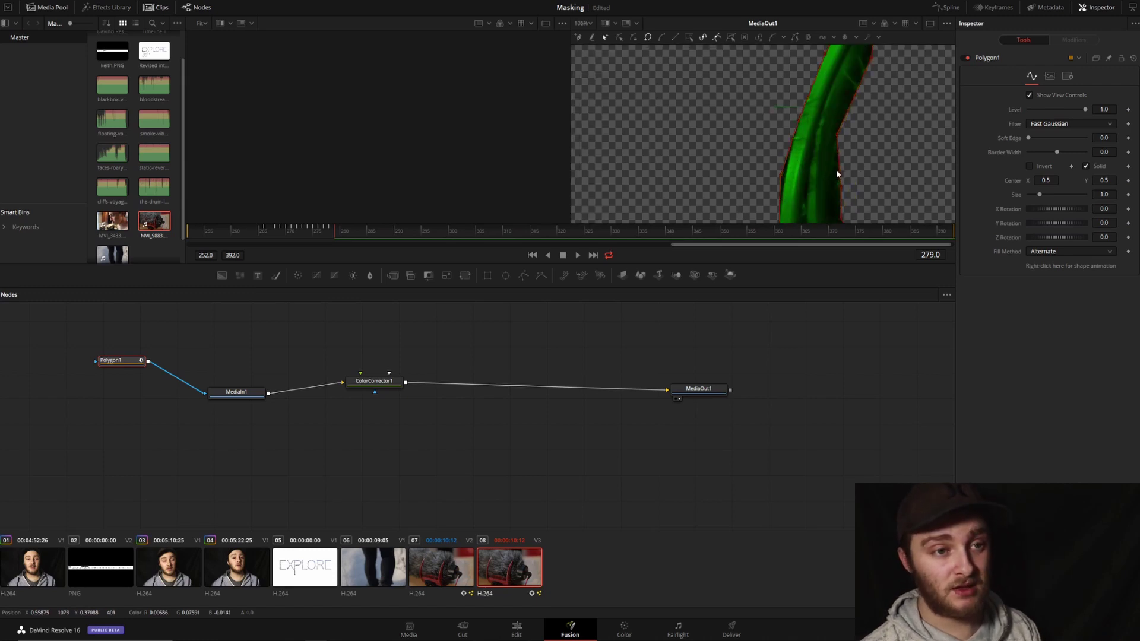
{"action": "left_click_drag", "start_coordinate": [869, 176], "coordinate": [928, 156]}
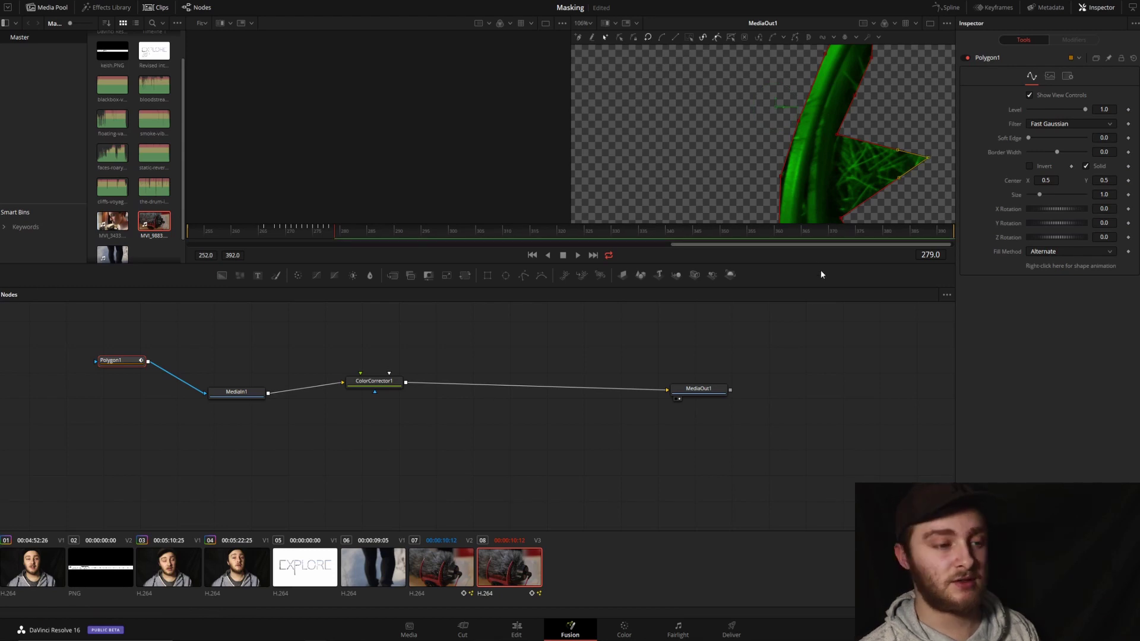
Step: Play and scrub the Edit timeline from 01:01:04:04 to review the green-tinted arm
{"action": "left_click", "coordinate": [516, 629]}
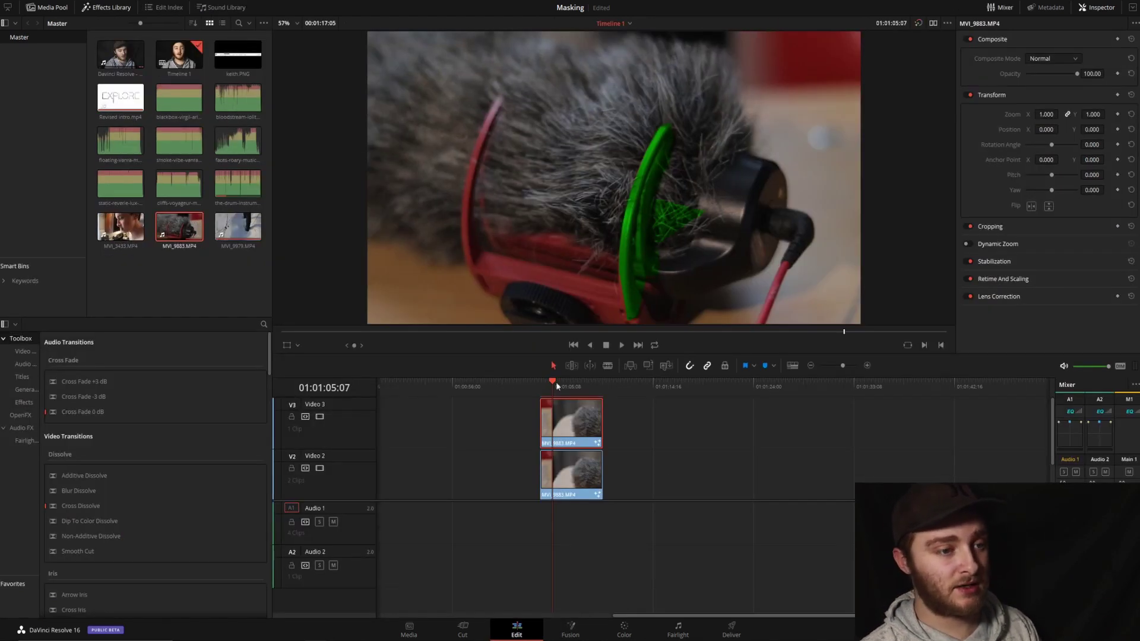
{"action": "left_click", "coordinate": [541, 383]}
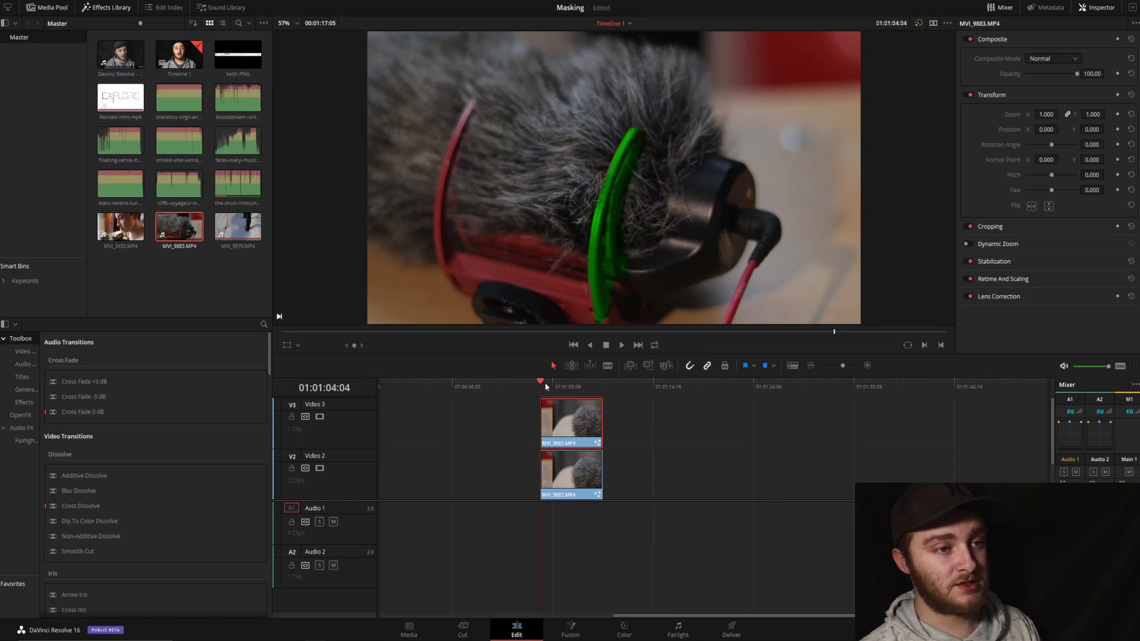
{"action": "key", "text": "space"}
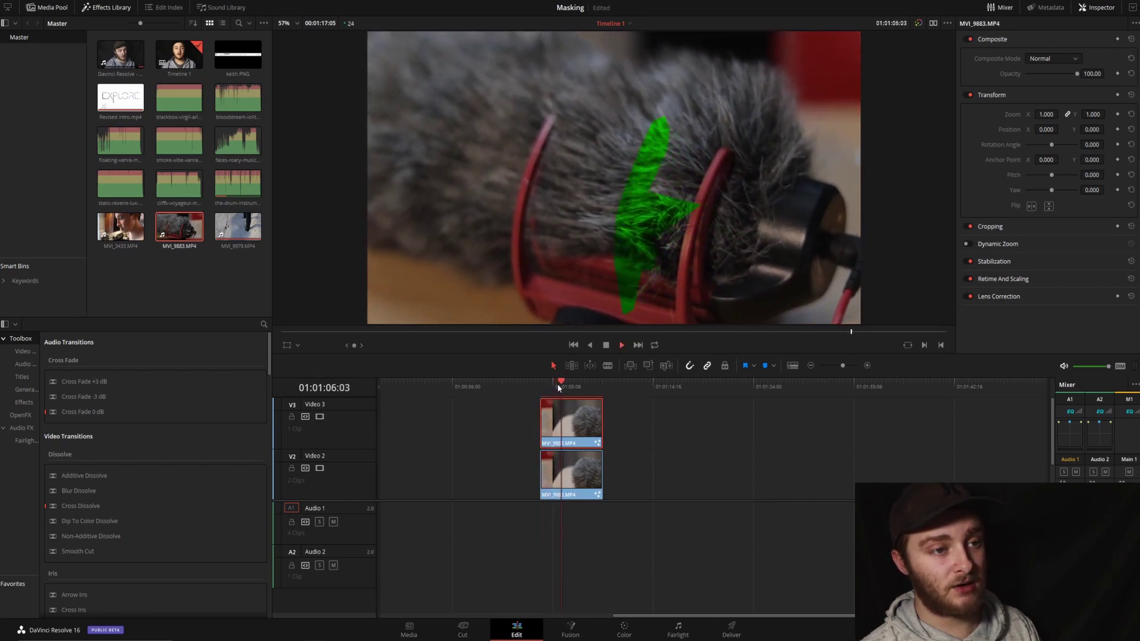
{"action": "key", "text": "space"}
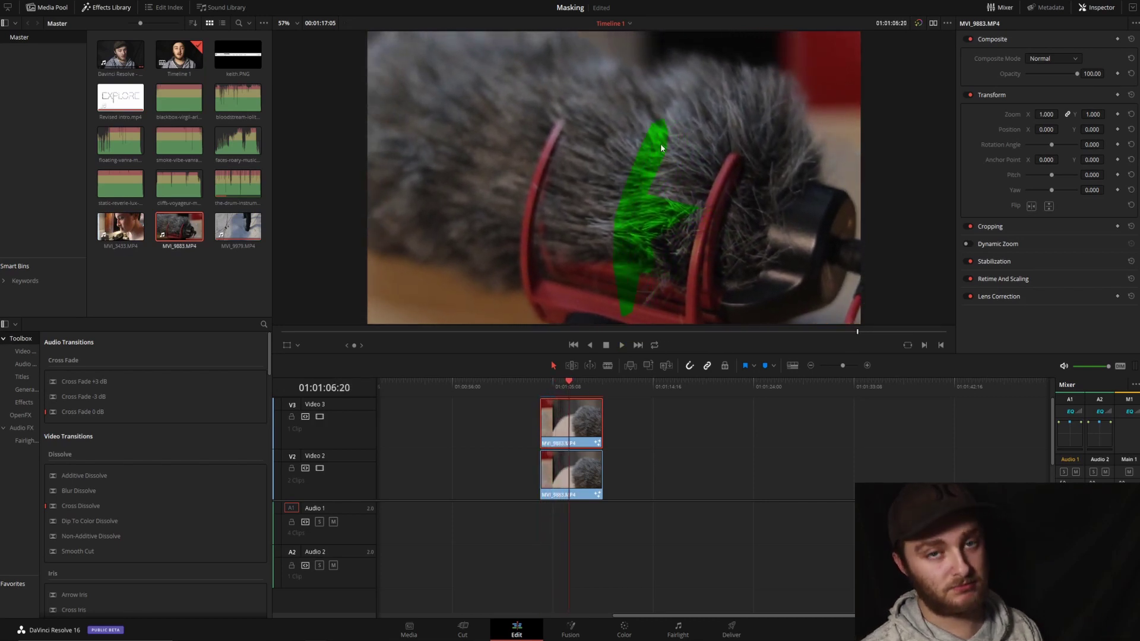
{"action": "left_click", "coordinate": [553, 383]}
{"action": "left_click_drag", "start_coordinate": [552, 388], "coordinate": [545, 384]}
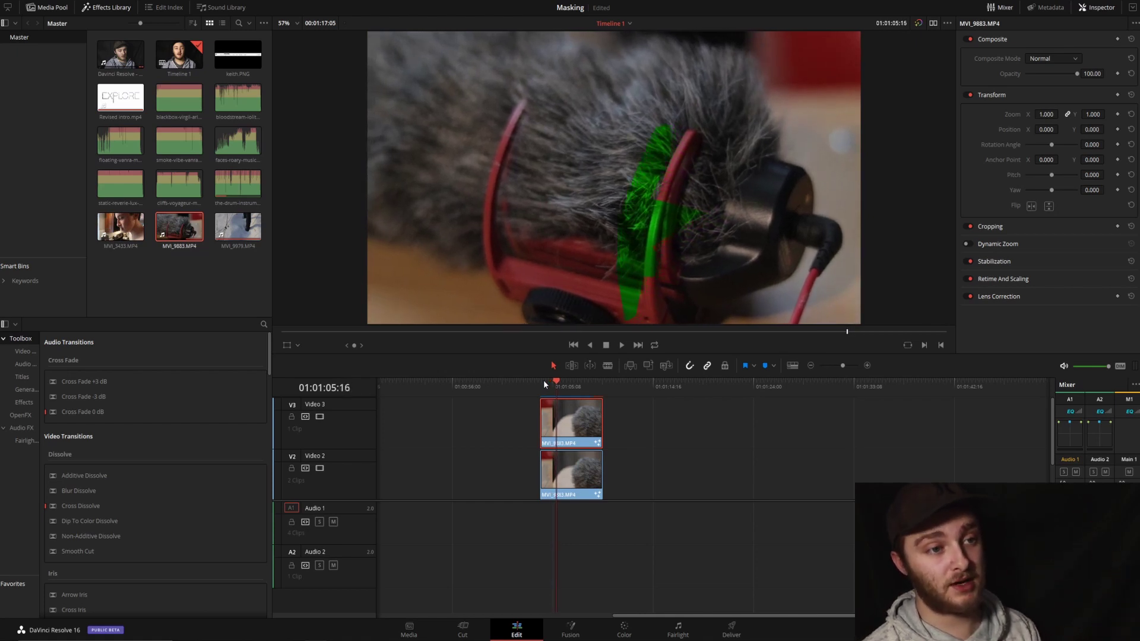
Step: At frame 273, reset ColorCorrector1's colour wheel to remove the arm's green tint
{"action": "left_click", "coordinate": [570, 631]}
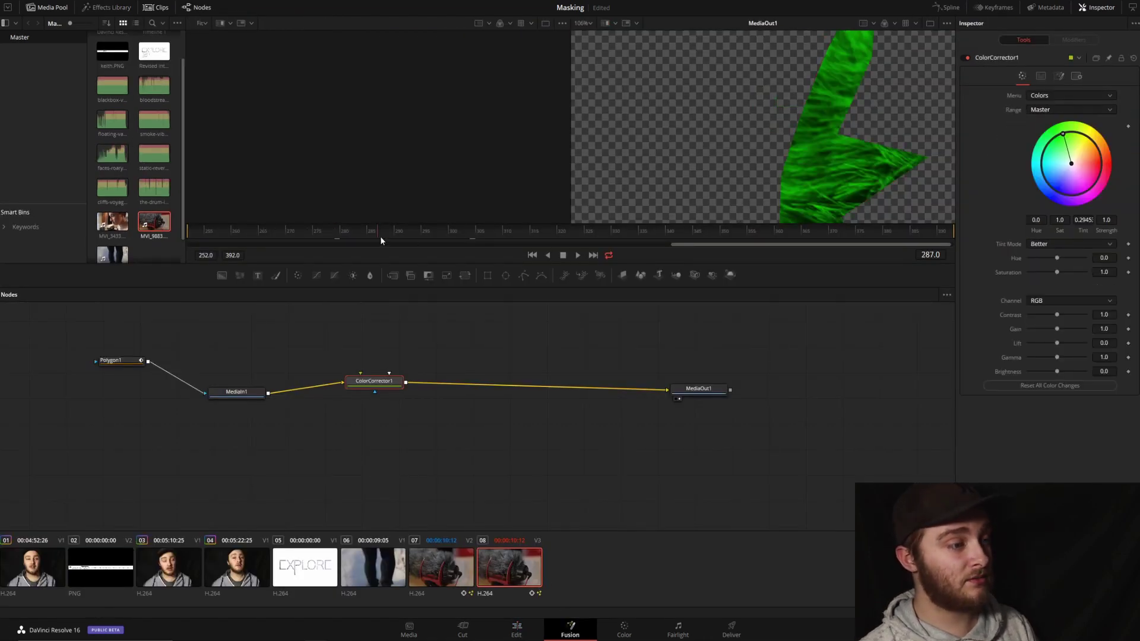
{"action": "left_click", "coordinate": [305, 232]}
{"action": "left_click", "coordinate": [121, 360]}
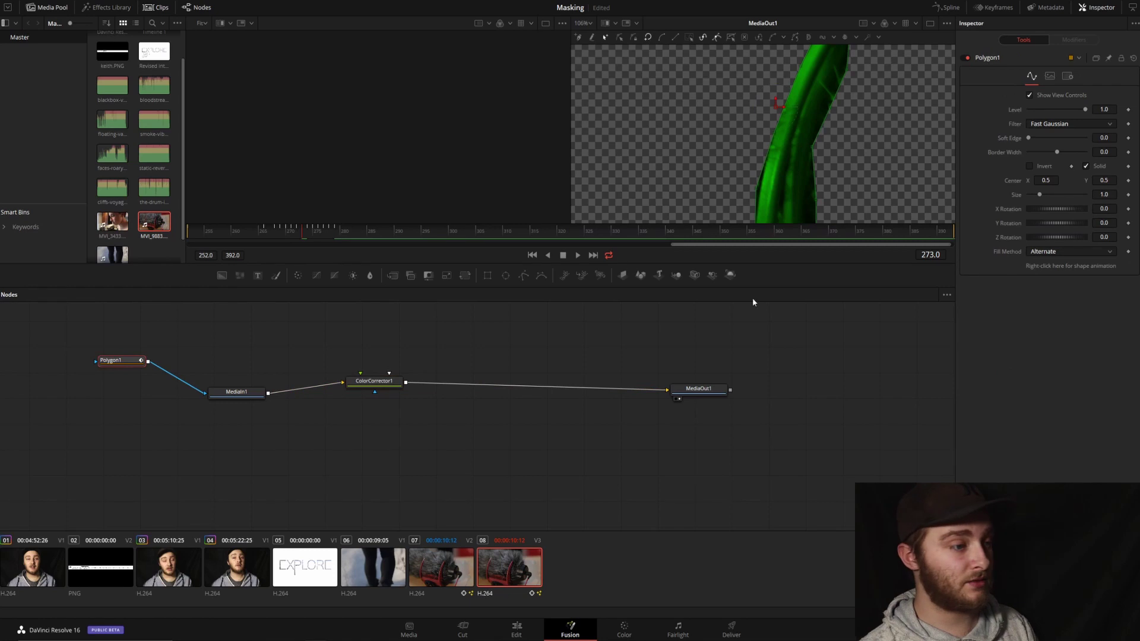
{"action": "left_click", "coordinate": [373, 381]}
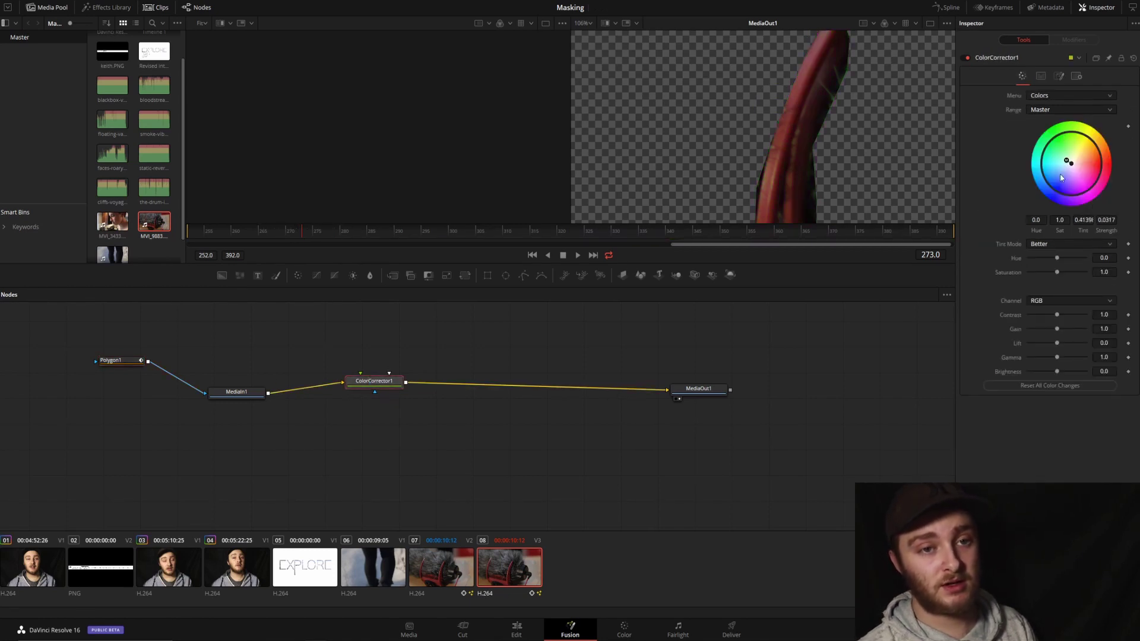
{"action": "left_click_drag", "start_coordinate": [1070, 166], "coordinate": [1072, 166]}
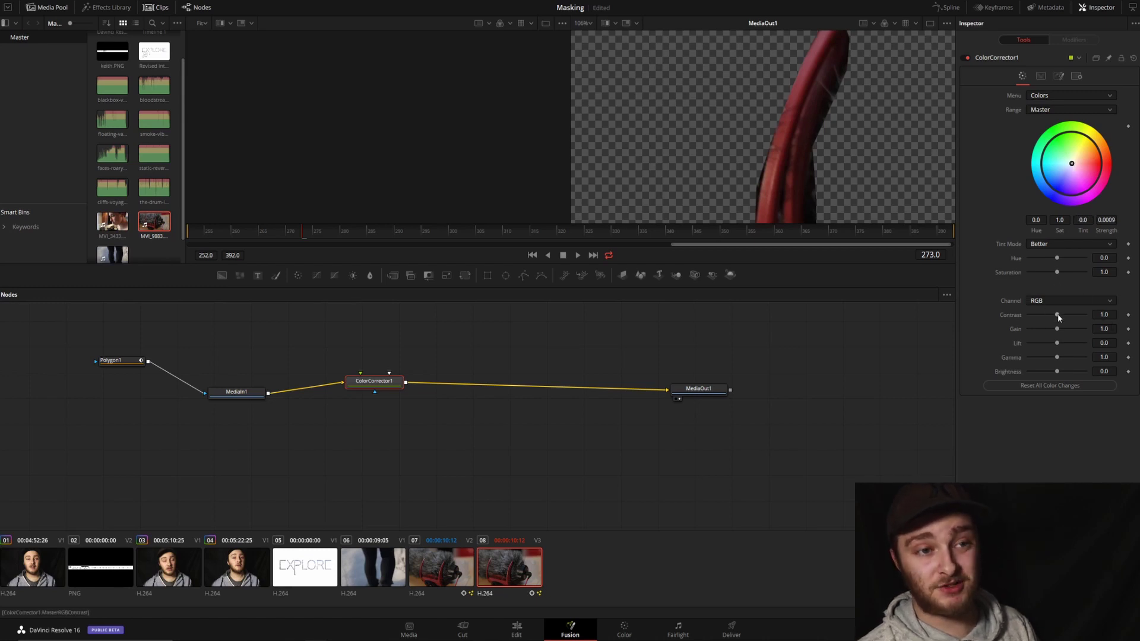
Step: Set ColorCorrector1 to Contrast 0.94, Gain 2.4, Gamma 1.25 and Brightness 0.08
{"action": "left_click_drag", "start_coordinate": [1057, 314], "coordinate": [905, 299]}
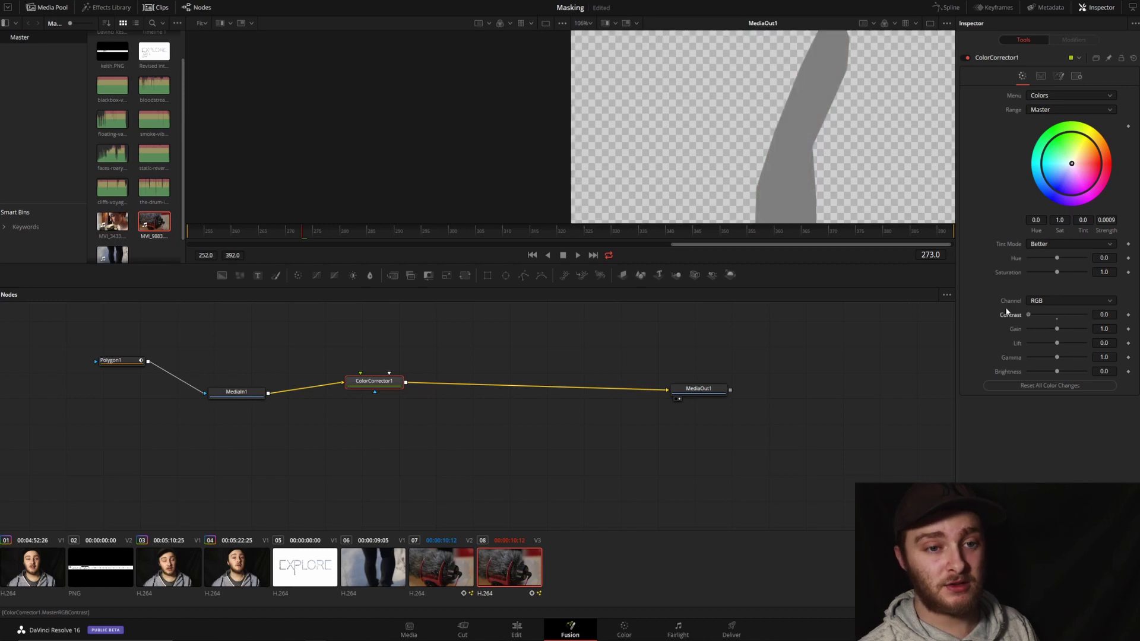
{"action": "left_click_drag", "start_coordinate": [1028, 315], "coordinate": [1059, 359]}
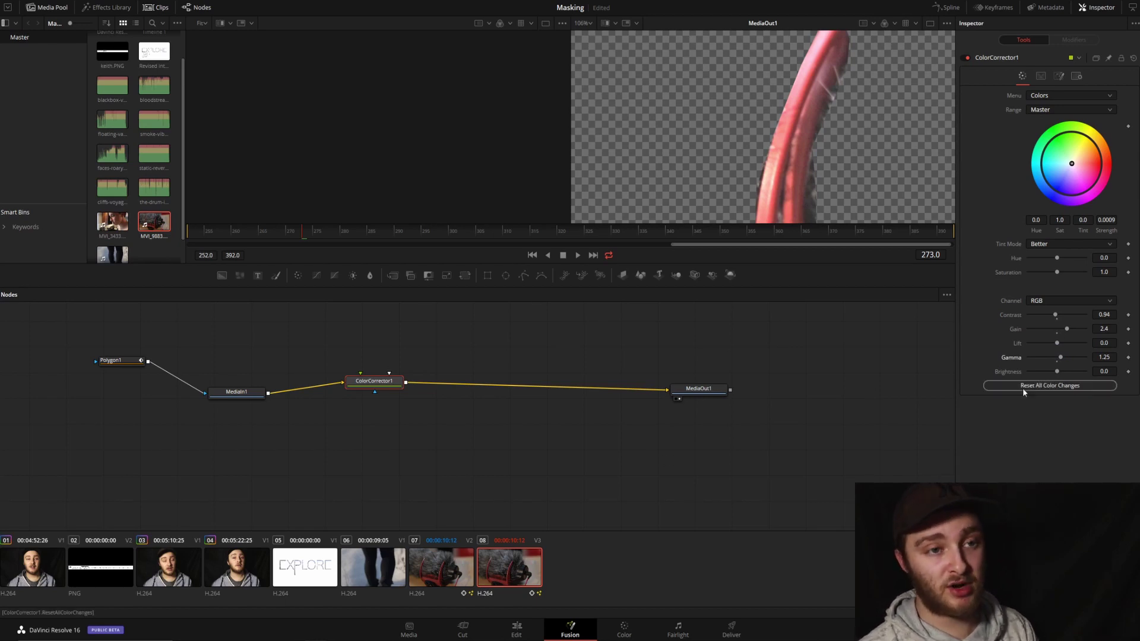
{"action": "mouse_move", "coordinate": [1056, 372]}
{"action": "left_mouse_down"}
{"action": "mouse_move", "coordinate": [1045, 370]}
{"action": "mouse_move", "coordinate": [1059, 372]}
{"action": "left_mouse_up"}
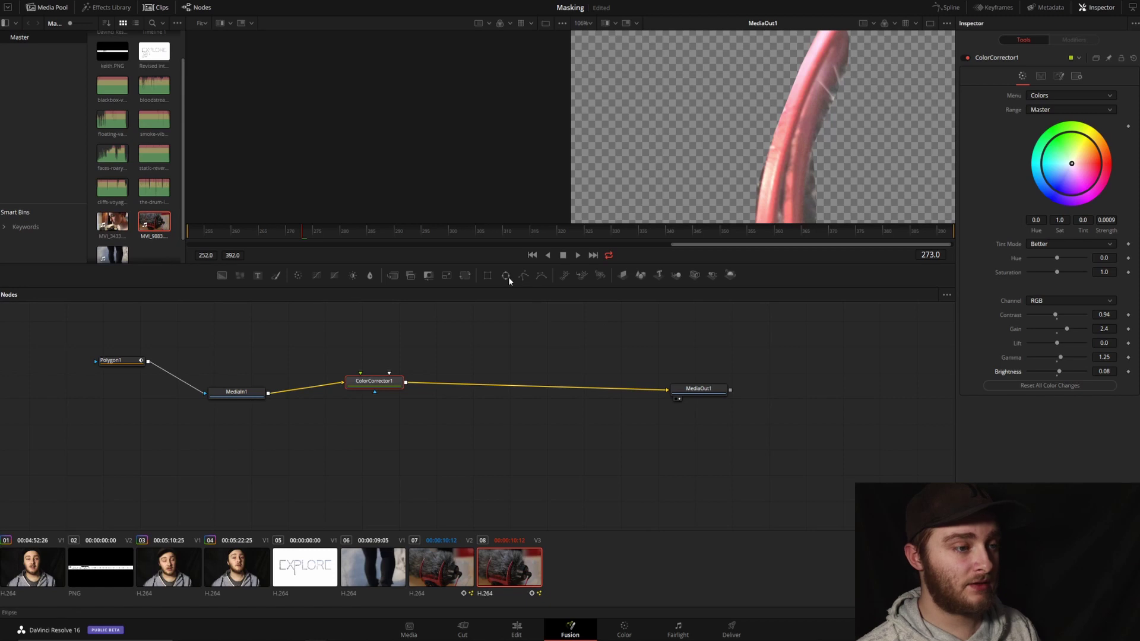
Step: Delete the Polygon1 mask and nudge ColorCorrector1 in the node graph
{"action": "left_click", "coordinate": [129, 362]}
{"action": "key", "text": "Delete"}
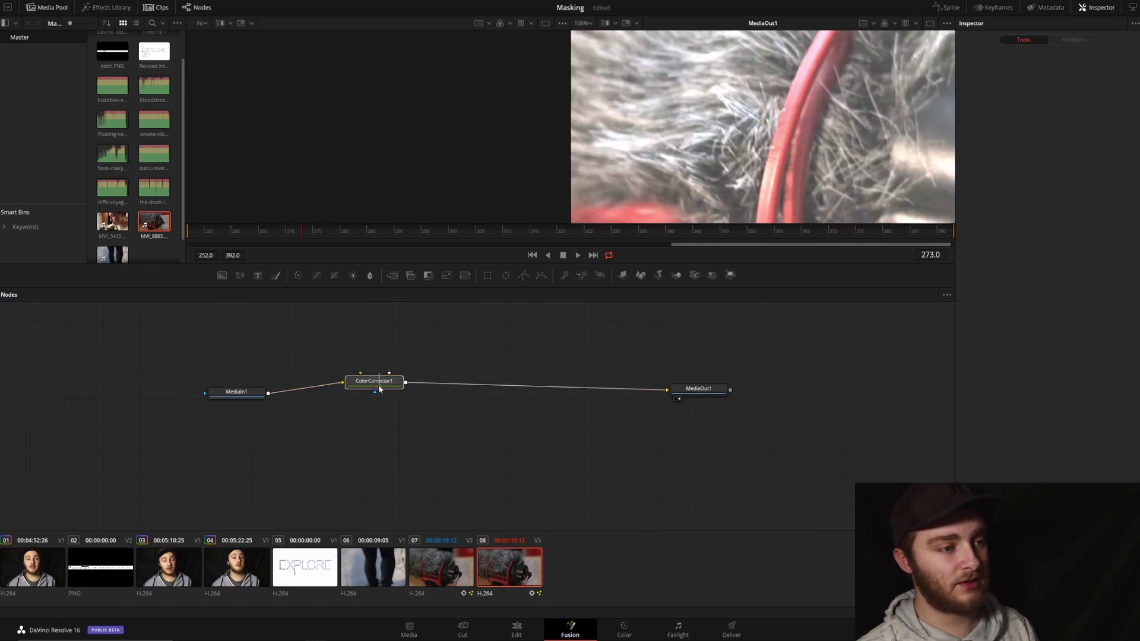
{"action": "left_click_drag", "start_coordinate": [379, 386], "coordinate": [387, 393]}
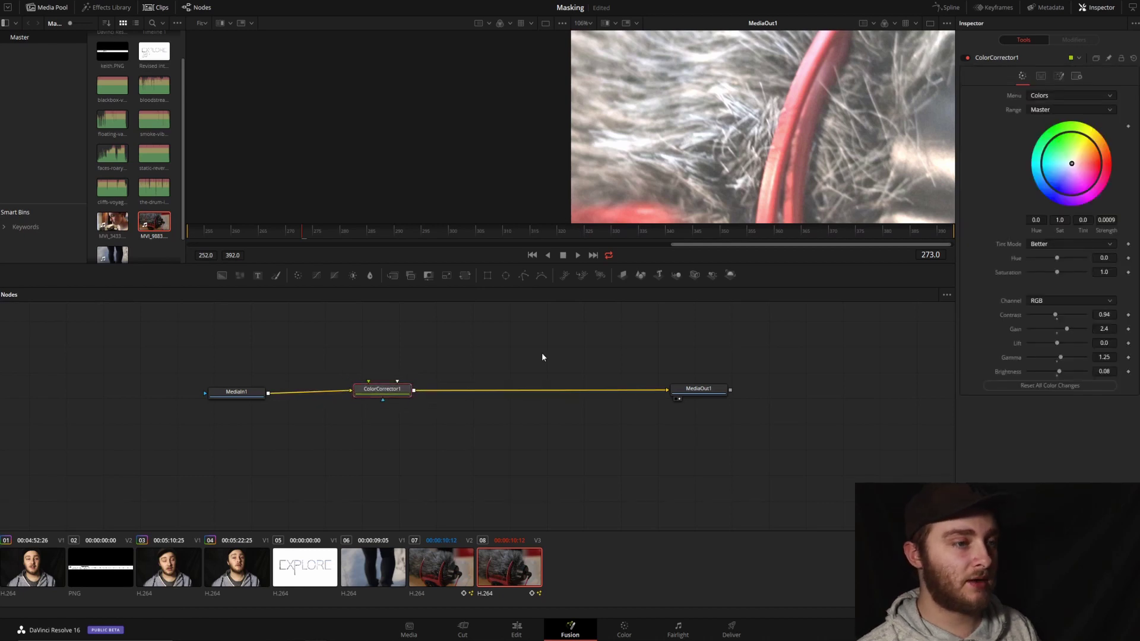
Step: Add an Ellipse1 mask and wire it into MediaIn1's mask input
{"action": "left_click", "coordinate": [505, 276]}
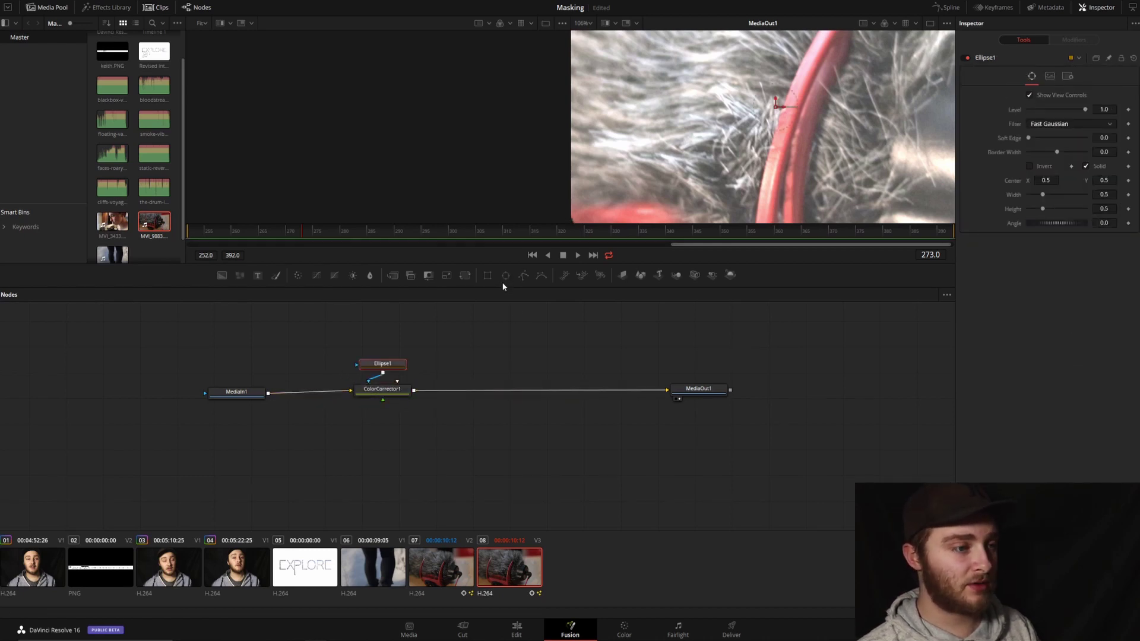
{"action": "left_click_drag", "start_coordinate": [385, 364], "coordinate": [249, 326]}
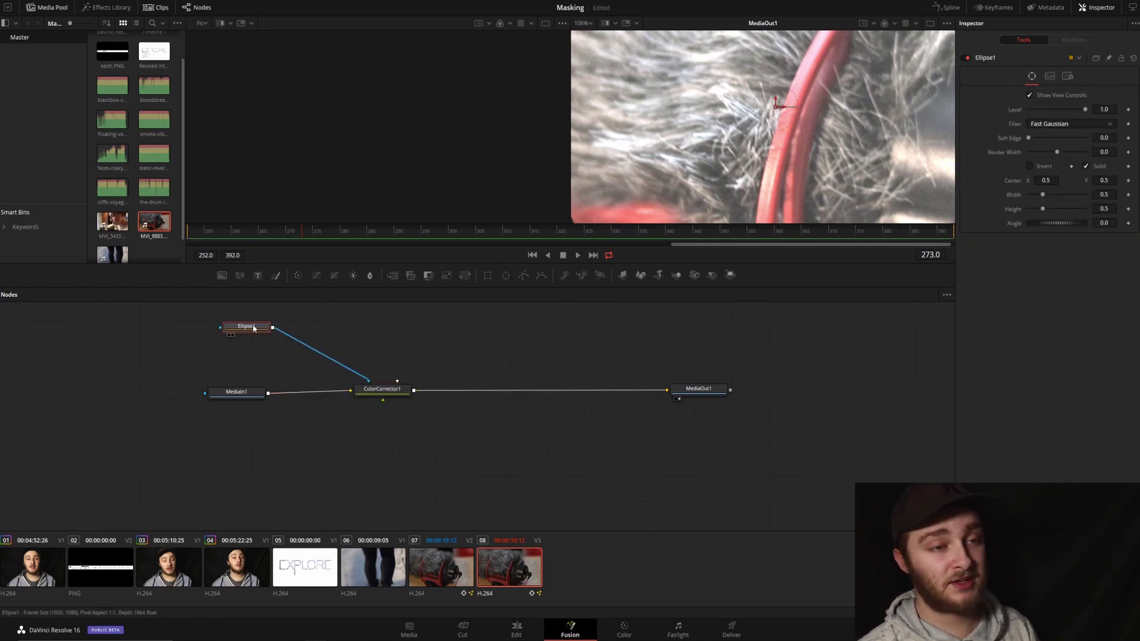
{"action": "left_click", "coordinate": [364, 380]}
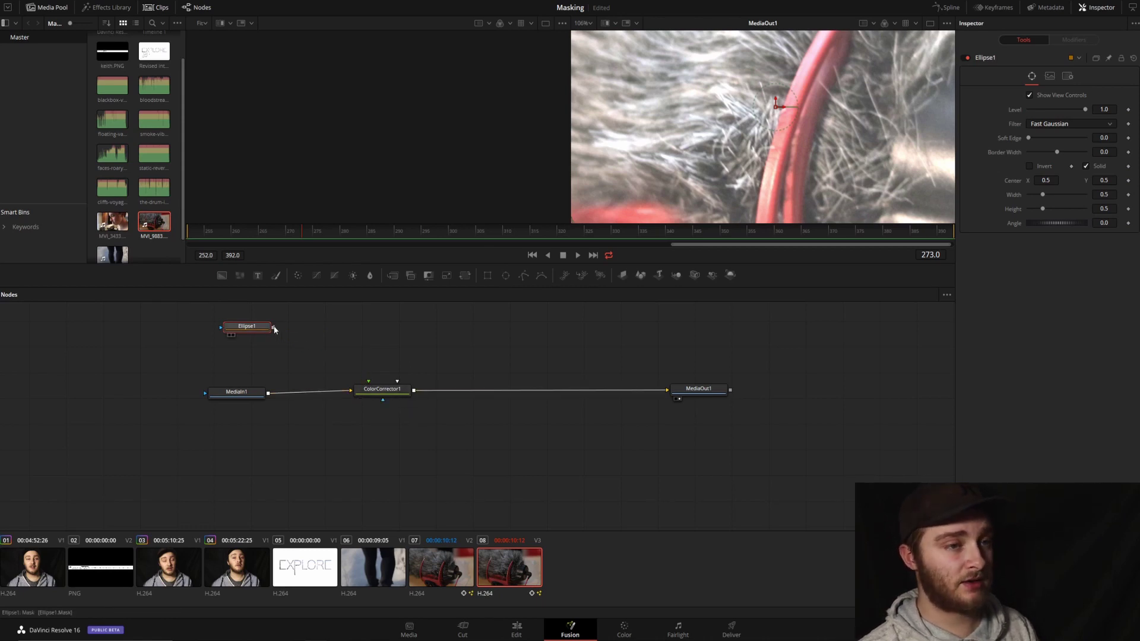
{"action": "left_click_drag", "start_coordinate": [277, 332], "coordinate": [238, 392]}
{"action": "scroll", "coordinate": [786, 172], "scroll_direction": "down", "scroll_amount": 5}
{"action": "scroll", "coordinate": [787, 176], "scroll_direction": "up", "scroll_amount": 3}
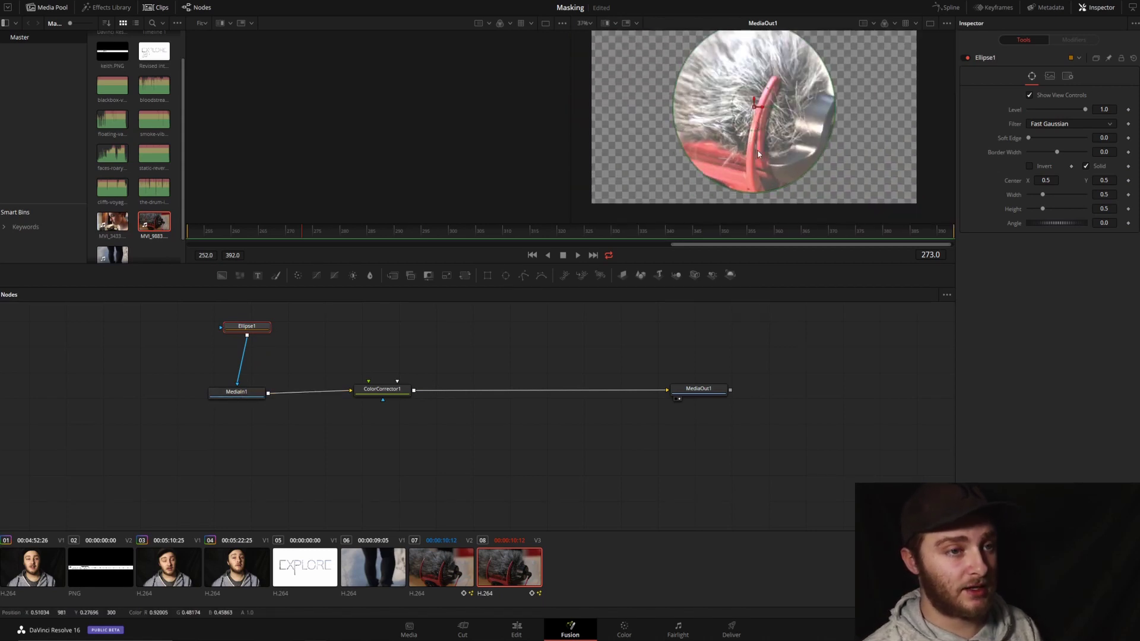
{"action": "left_click", "coordinate": [372, 390]}
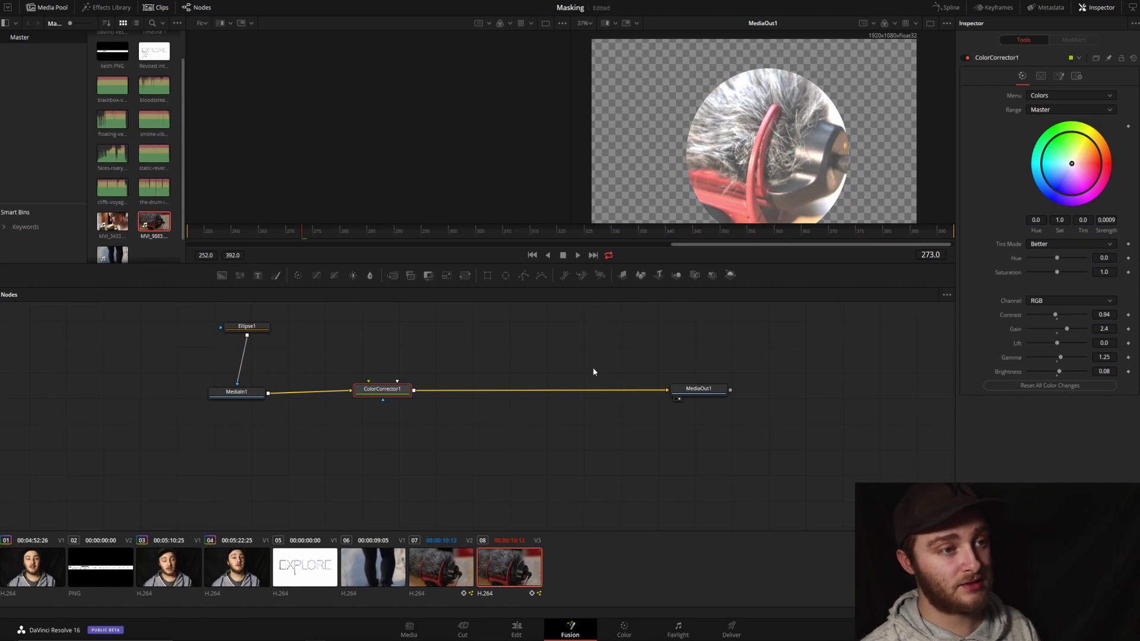
Step: Preview the circle-masked clip on the Edit page, then return to Fusion with Ellipse1 removed
{"action": "left_click", "coordinate": [516, 629]}
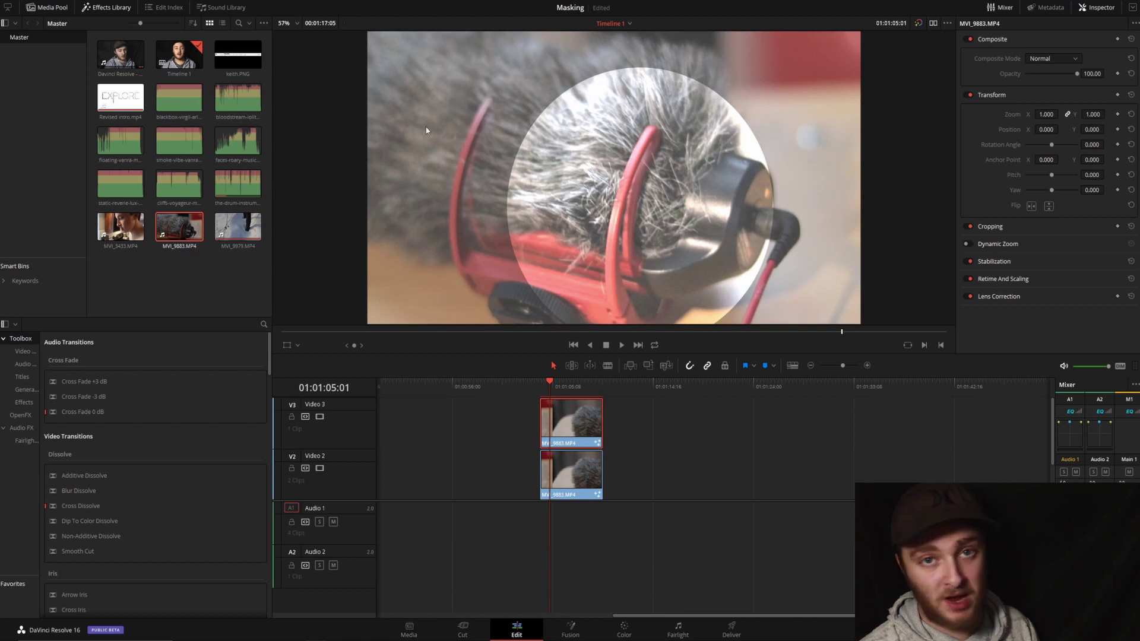
{"action": "key", "text": "shift+5"}
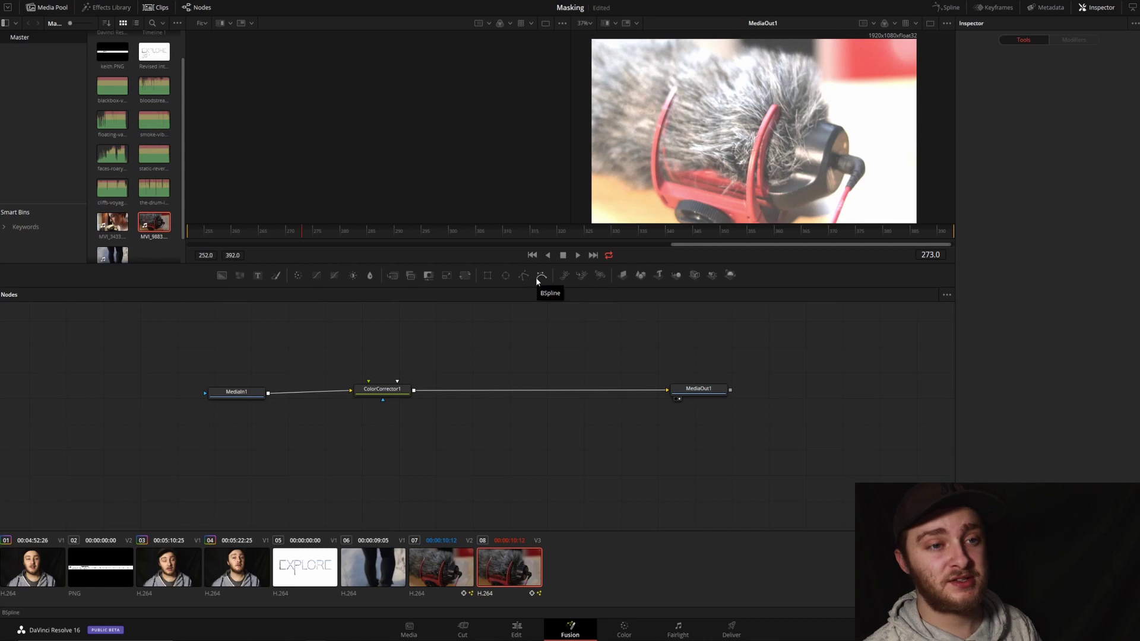
Step: Trace a Polygon1 mask around the microphone's plug and cable and connect it to MediaIn1's mask input
{"action": "left_click", "coordinate": [523, 275]}
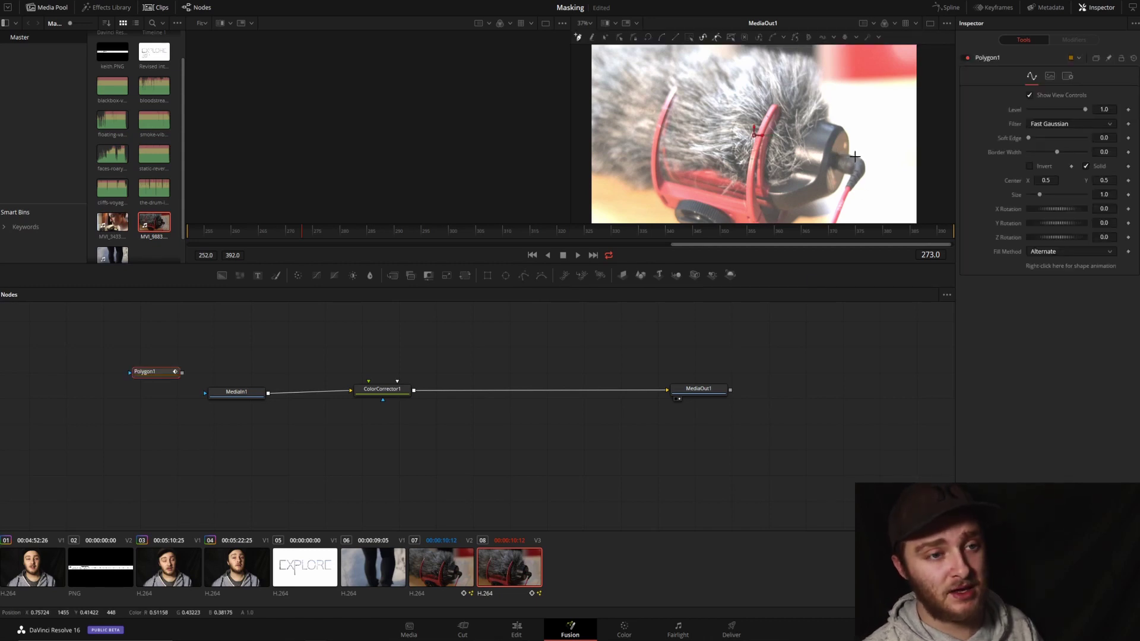
{"action": "scroll", "coordinate": [853, 175], "scroll_direction": "up", "scroll_amount": 5}
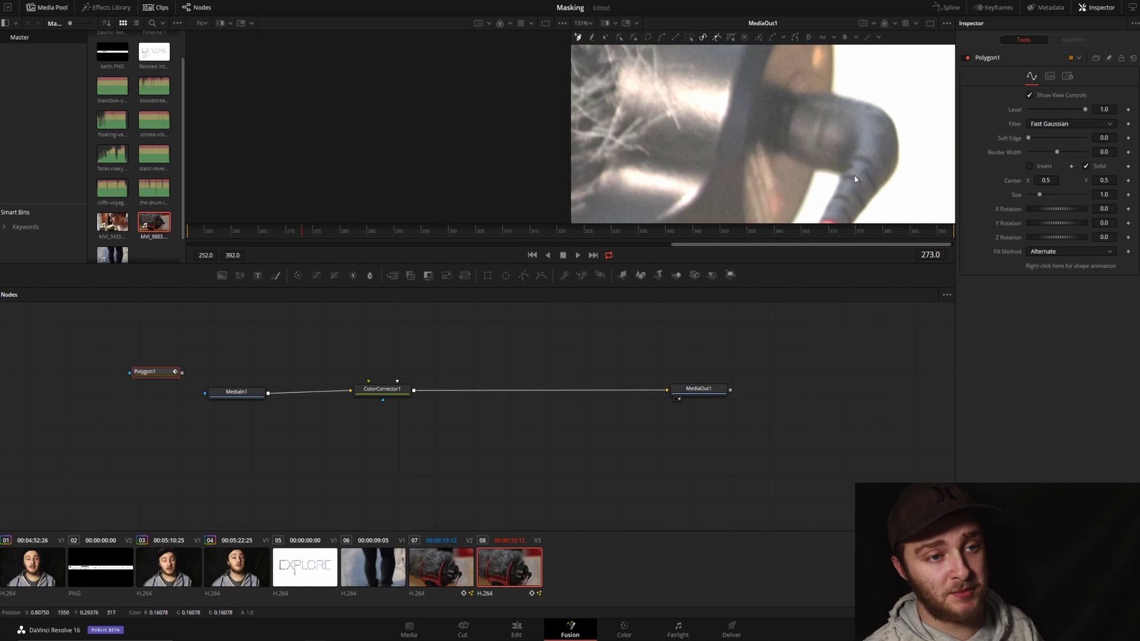
{"action": "left_click", "coordinate": [787, 157]}
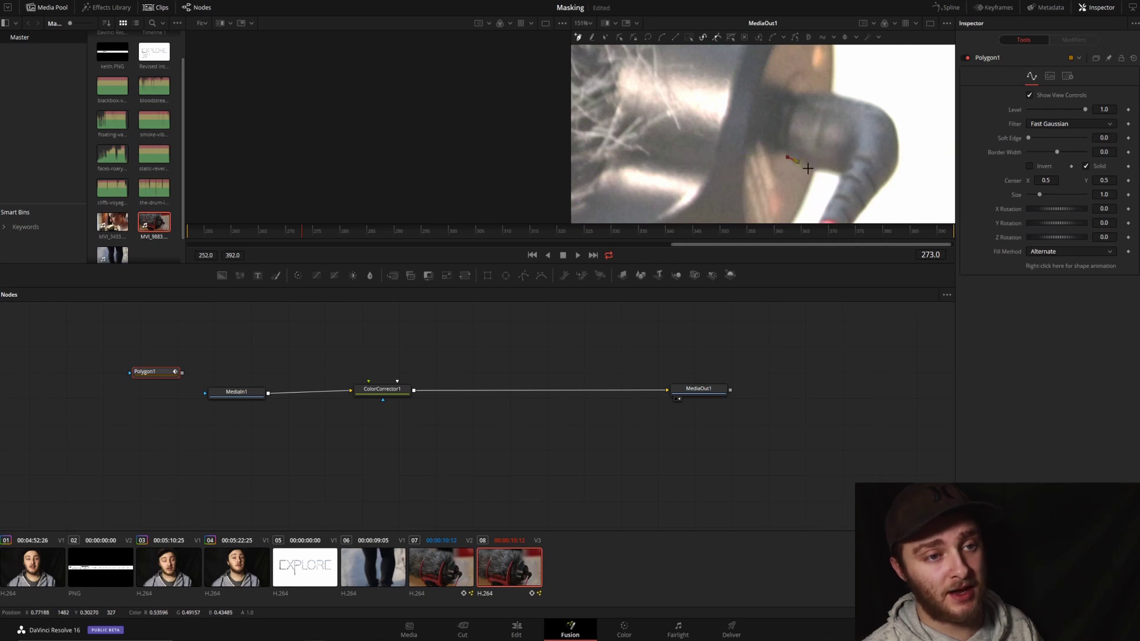
{"action": "mouse_move", "coordinate": [807, 169]}
{"action": "left_mouse_down"}
{"action": "mouse_move", "coordinate": [840, 174]}
{"action": "mouse_move", "coordinate": [821, 220]}
{"action": "mouse_move", "coordinate": [848, 215]}
{"action": "mouse_move", "coordinate": [895, 144]}
{"action": "mouse_move", "coordinate": [888, 89]}
{"action": "mouse_move", "coordinate": [843, 69]}
{"action": "left_mouse_up"}
{"action": "scroll", "coordinate": [849, 215], "scroll_direction": "down", "scroll_amount": 1}
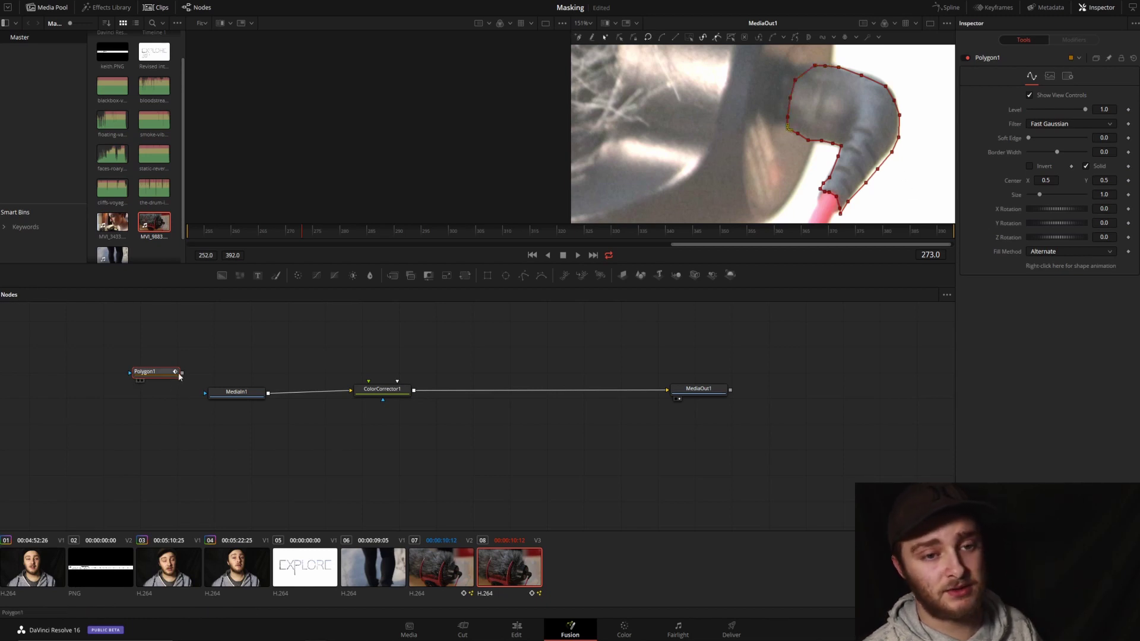
{"action": "left_click_drag", "start_coordinate": [183, 375], "coordinate": [235, 393]}
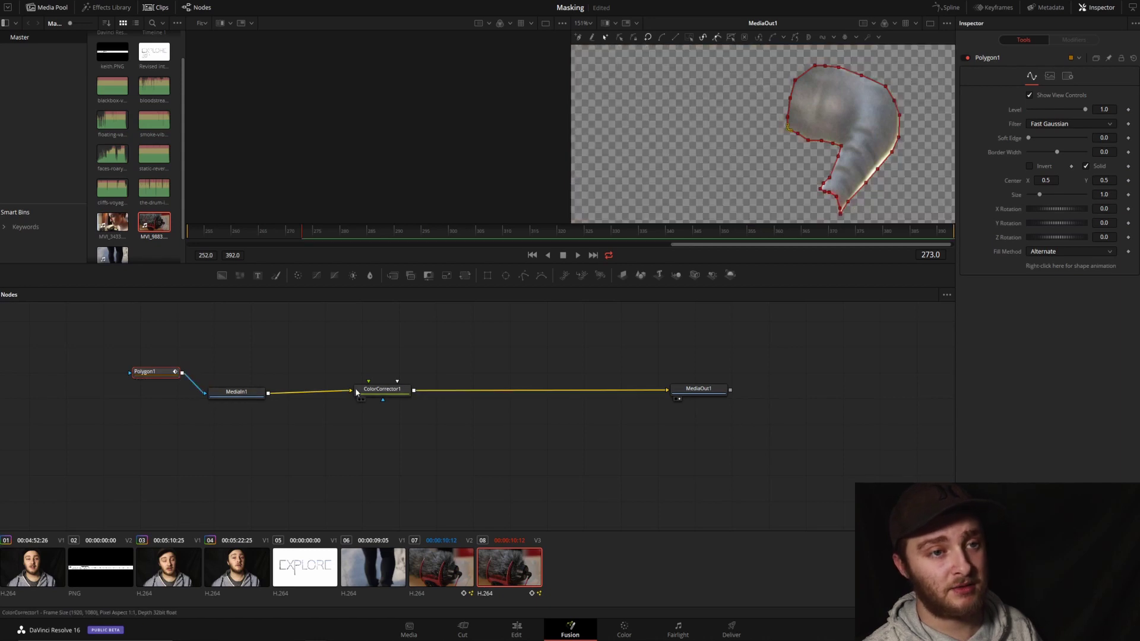